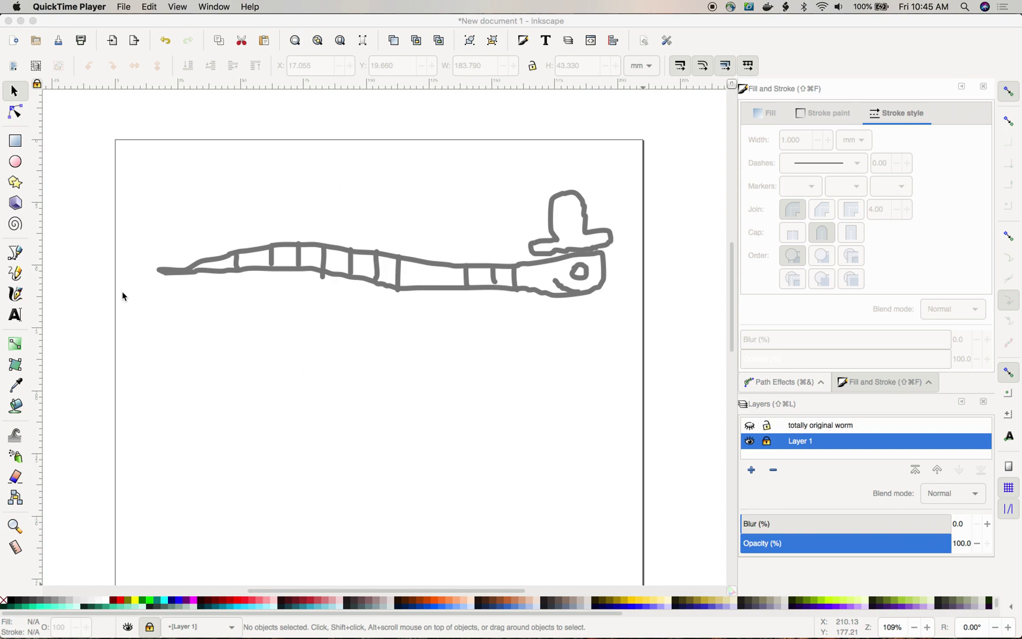
- Unlock Layer 1, draw a test Pencil stroke above the worm, then delete it
left_click(27, 282)
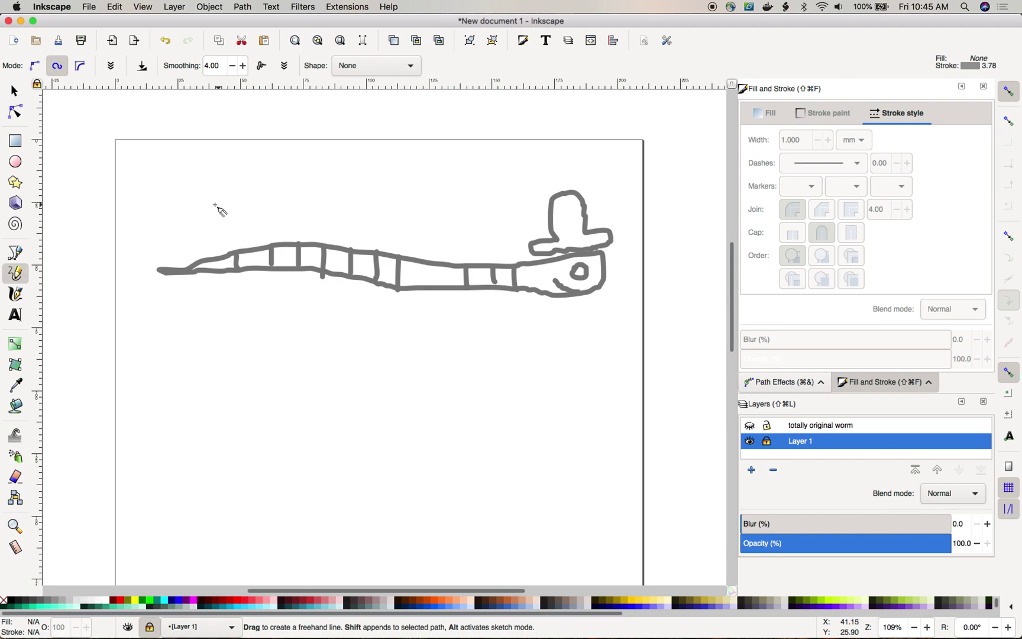
left_click(766, 442)
mouse_move(216, 177)
left_mouse_down()
mouse_move(393, 213)
mouse_move(425, 202)
left_mouse_up()
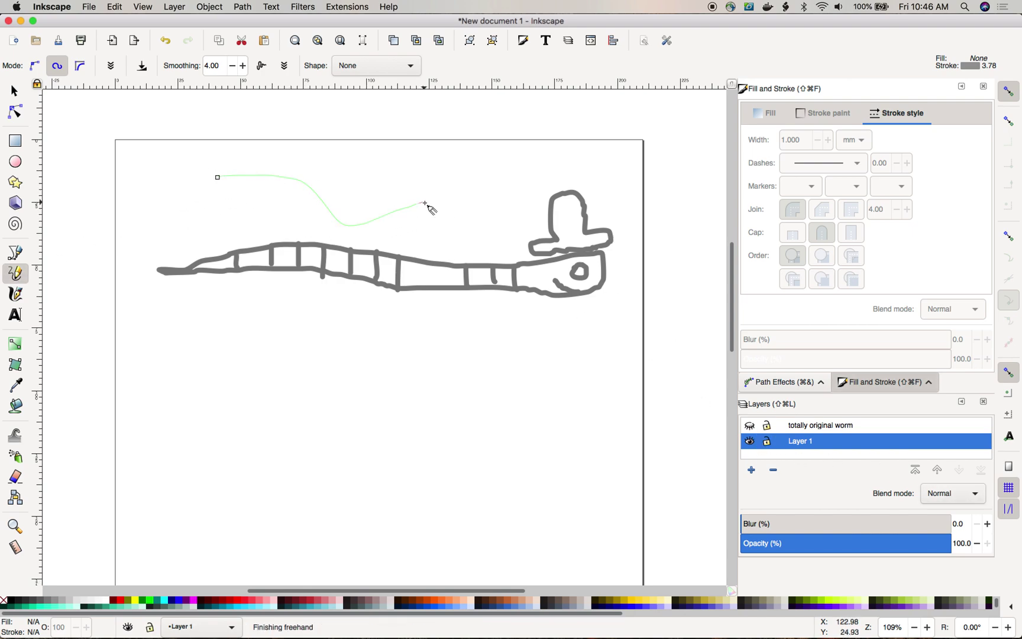
left_click(14, 90)
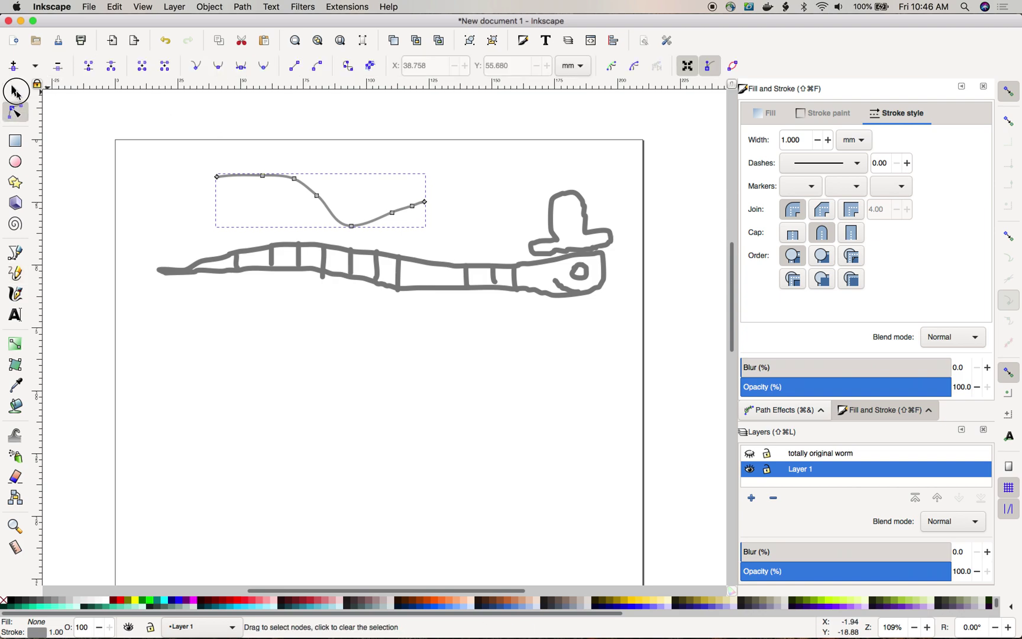
key("Delete")
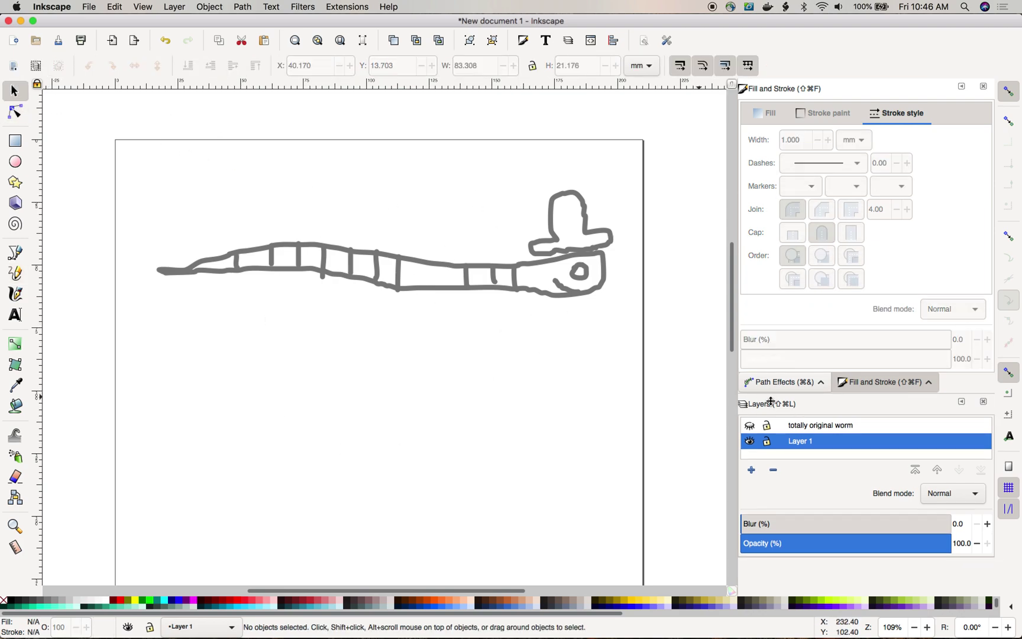
- Show the 'totally original worm' layer, hide Layer 1, and select the clean worm
left_click(751, 427)
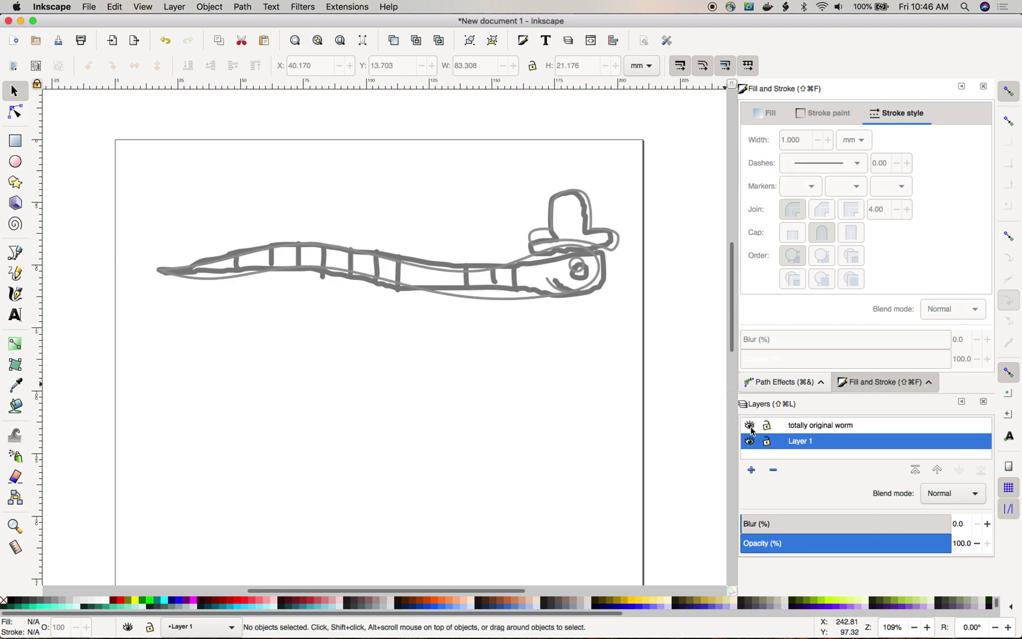
left_click(749, 441)
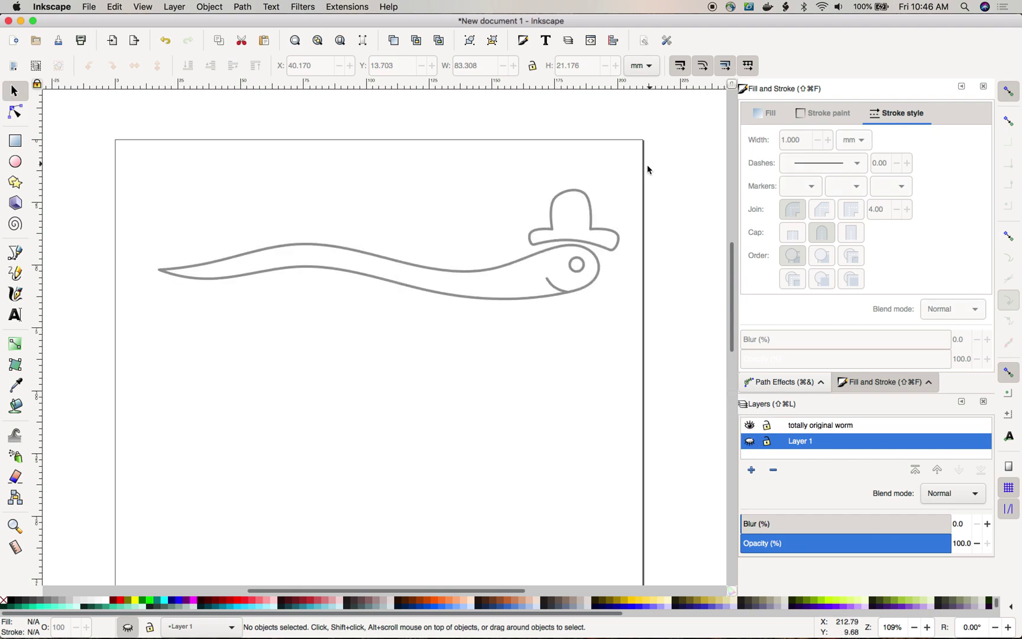
scroll(185, 342, "down", 2)
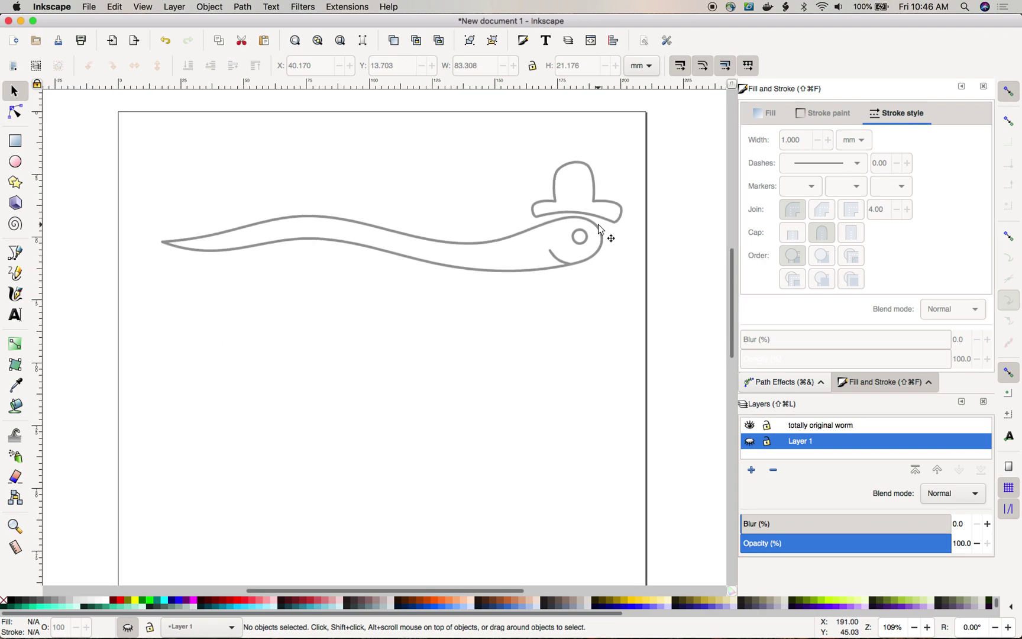
left_click_drag(631, 148, 120, 361)
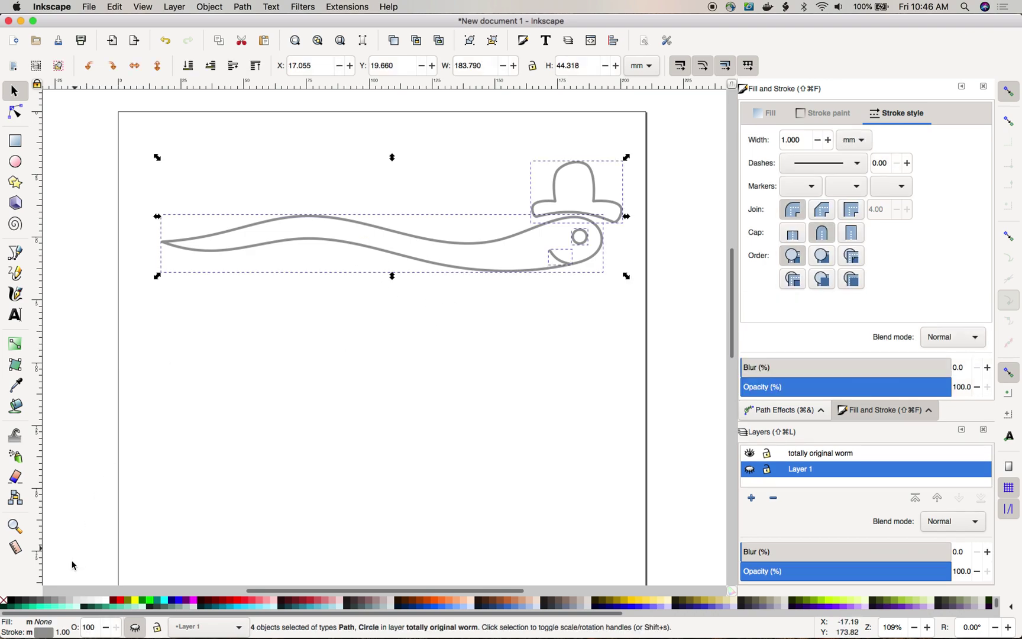
- Try several grey stroke shades on the worm outline, including 40% Gray
left_click(80, 602, "shift")
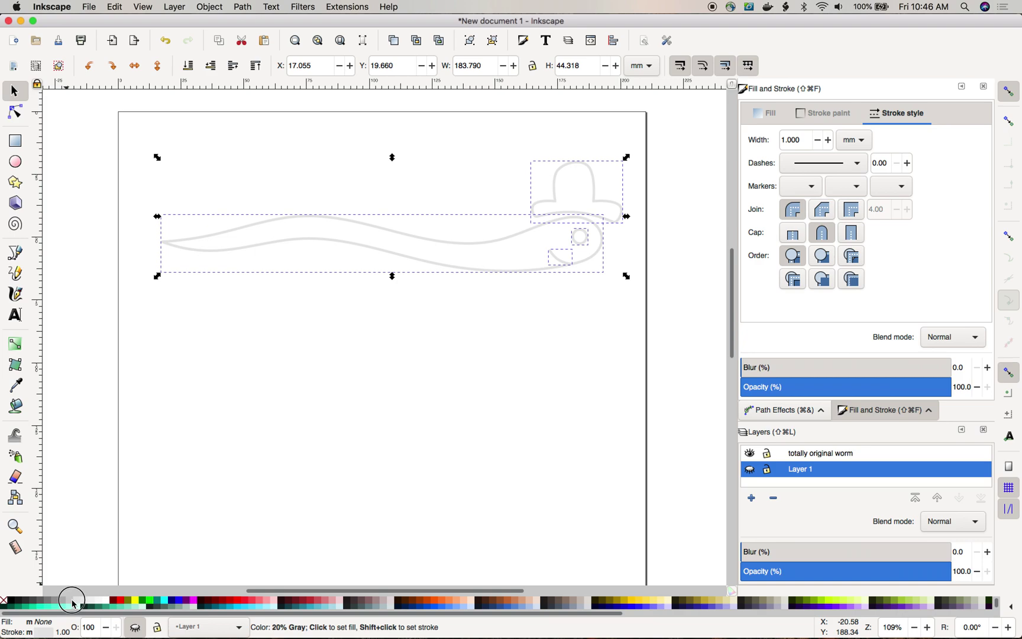
left_click(52, 603, "shift")
left_click(42, 603, "shift")
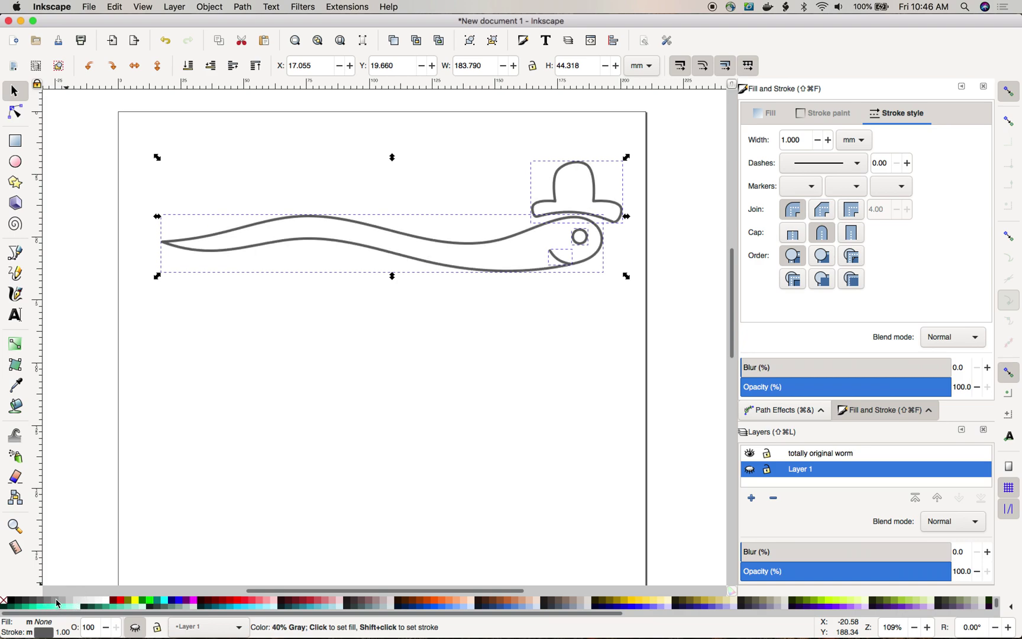
left_click(57, 603, "shift")
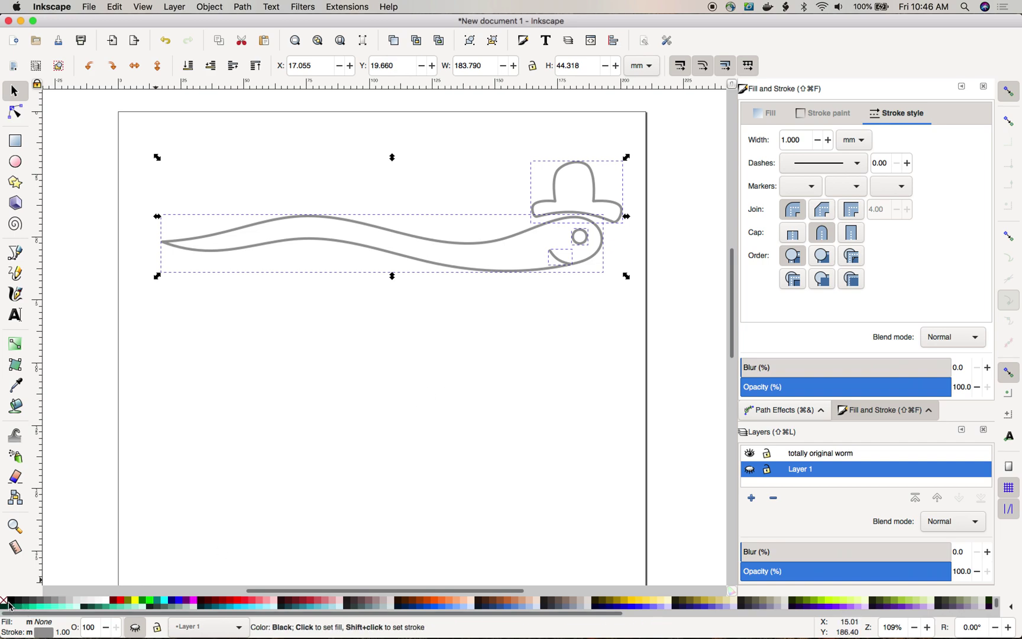
left_click(46, 604, "shift")
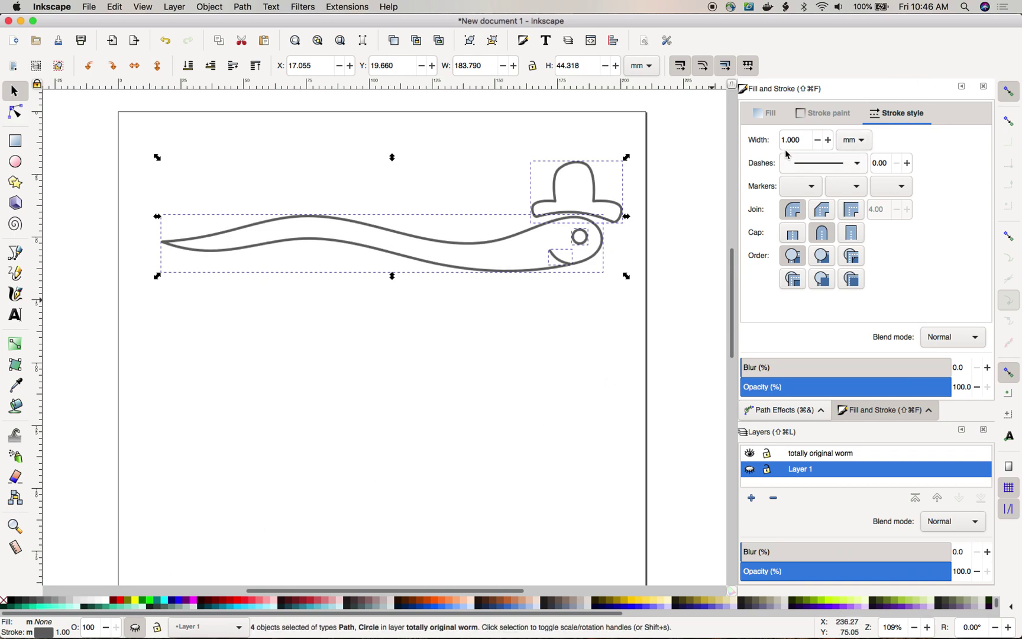
left_click(806, 137)
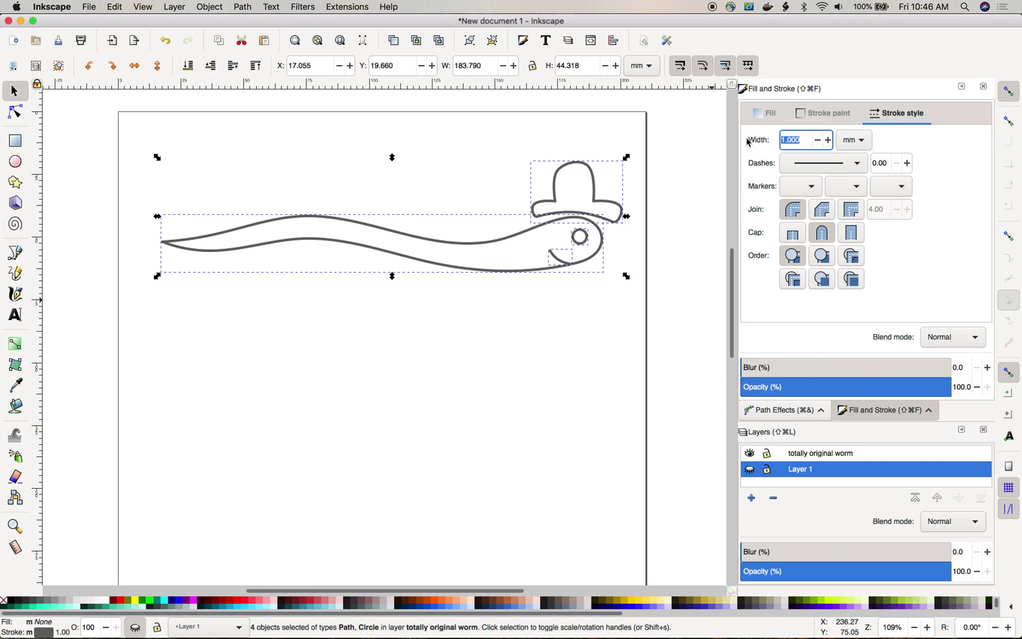
left_click(62, 602, "shift")
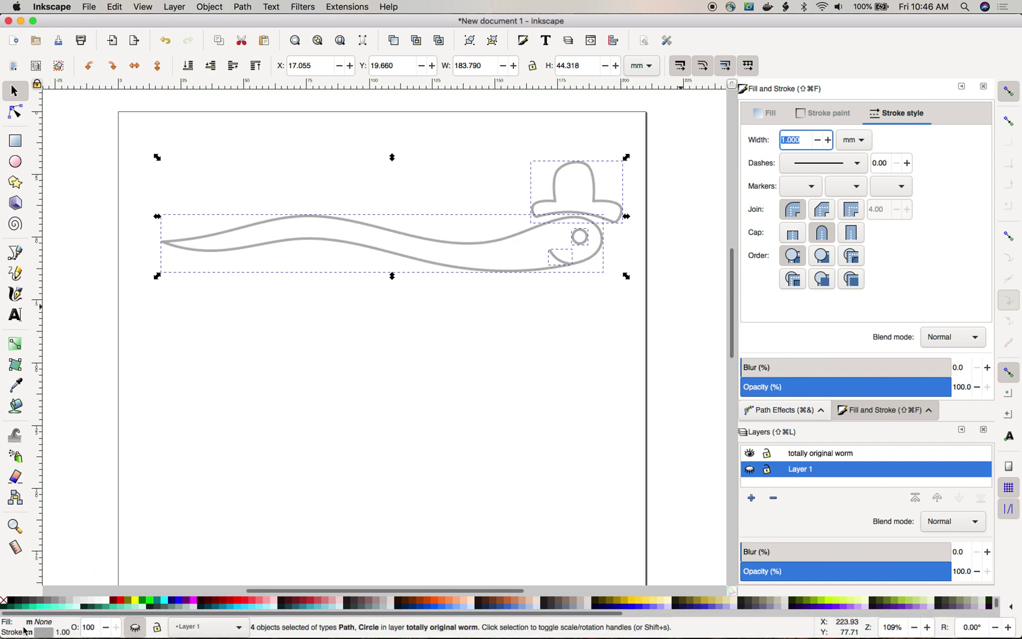
left_click(42, 604, "shift")
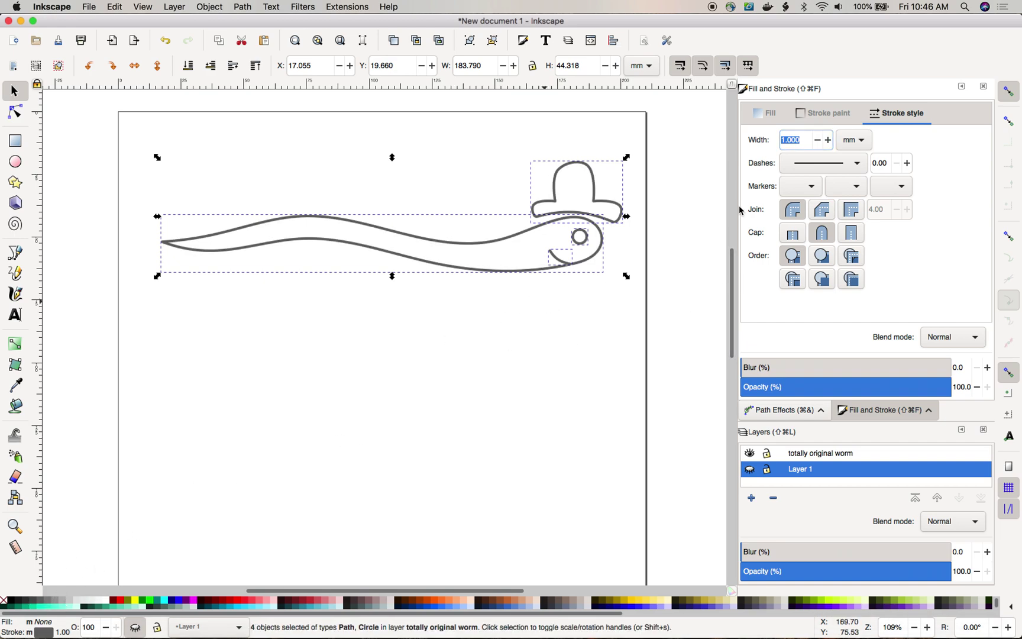
- Reselect the worm and hat, give them a light grey outline, and deselect
left_click(370, 353)
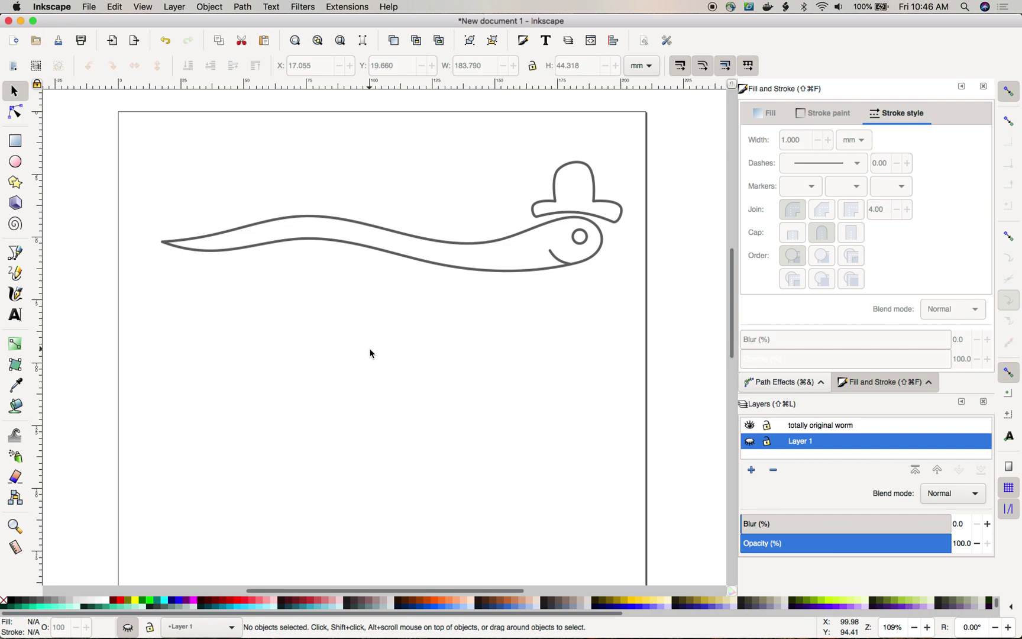
left_click_drag(645, 151, 53, 408)
left_click(55, 603, "shift")
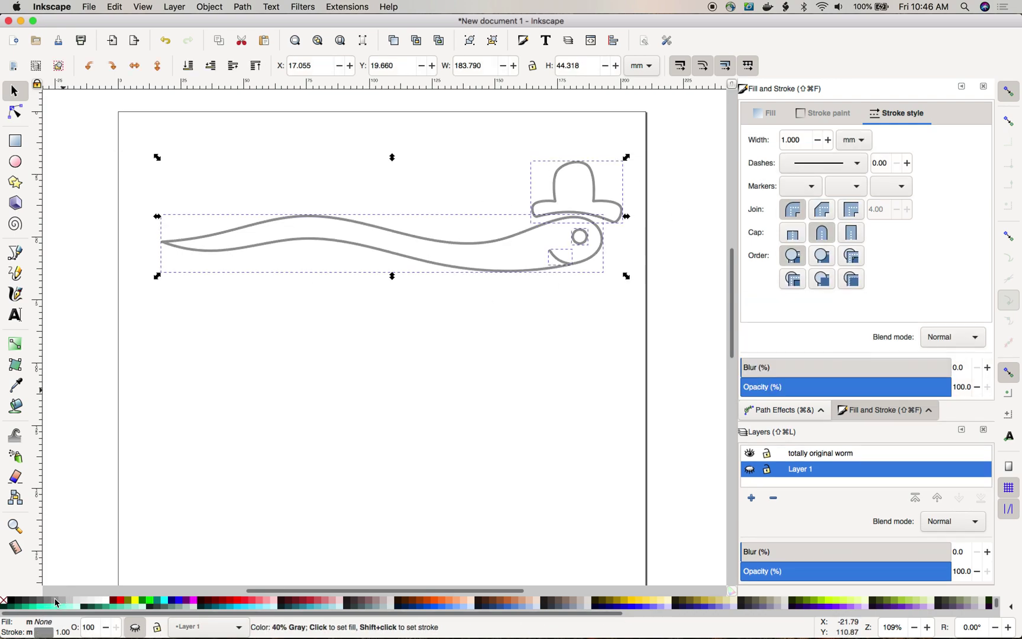
left_click(280, 402)
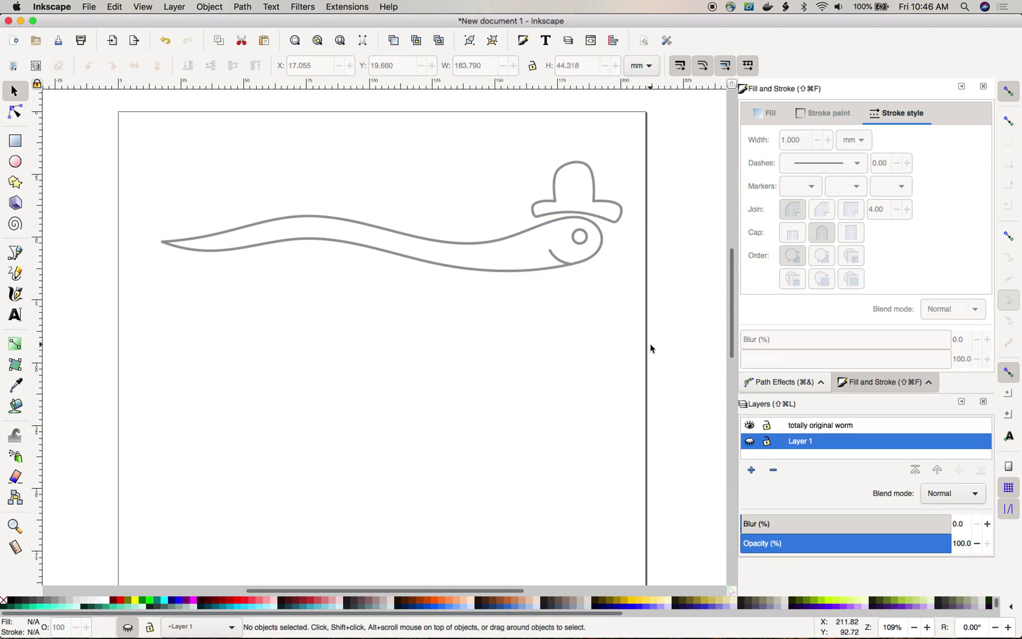
- On the 'totally original worm' layer, draw a Bezier blob below the worm, green fill, no stroke
left_click(818, 426)
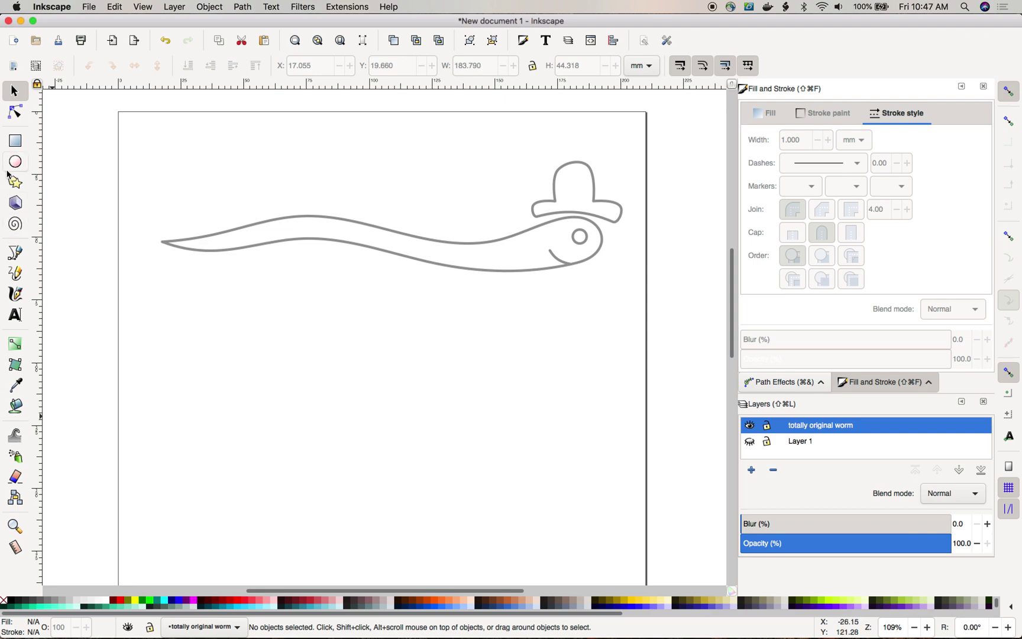
left_click(15, 273)
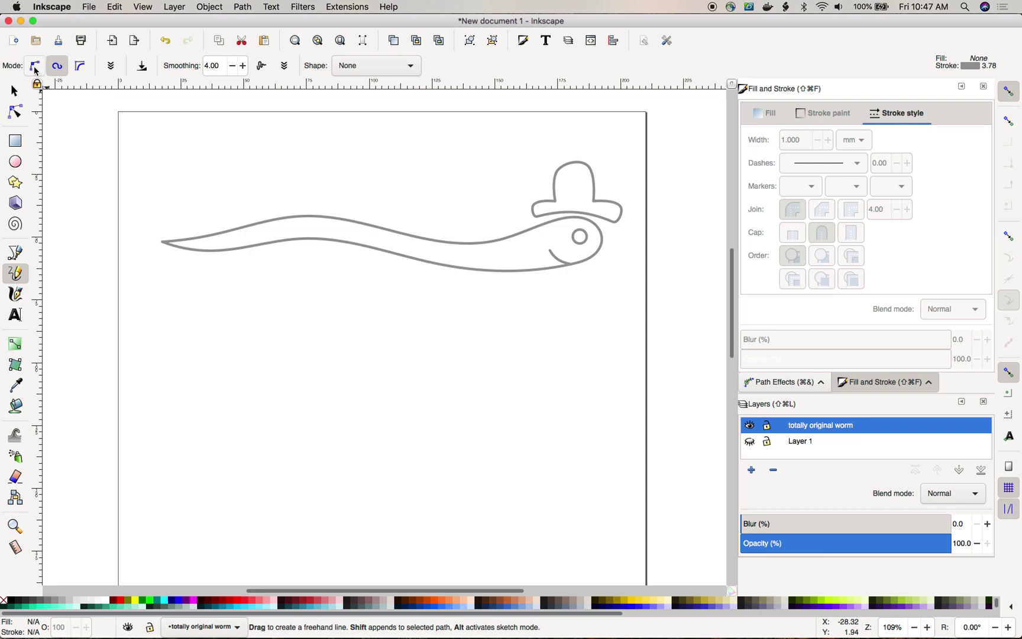
left_click(34, 68)
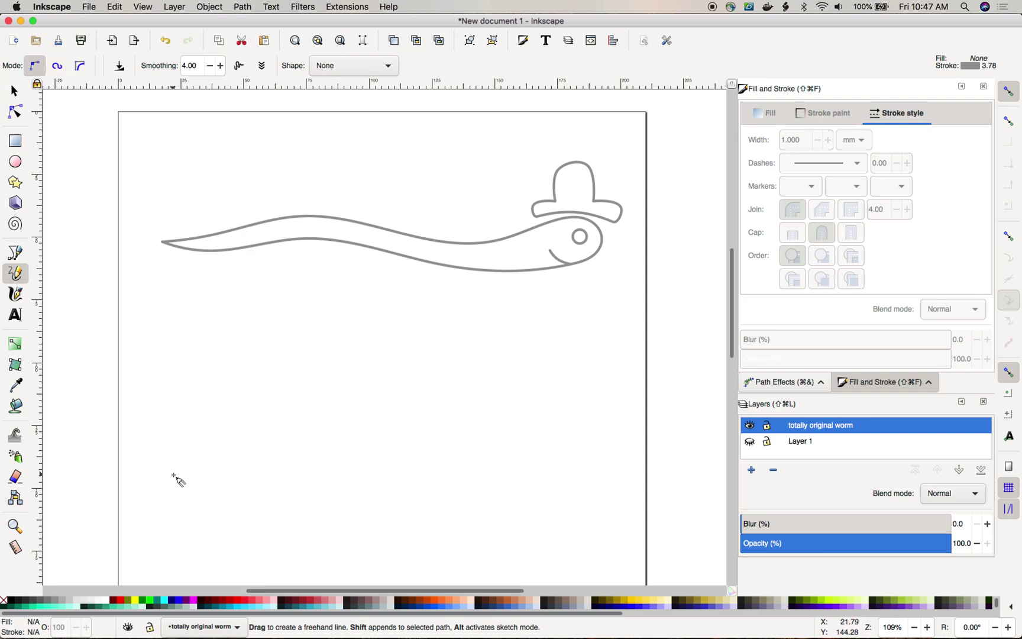
mouse_move(144, 481)
left_mouse_down()
mouse_move(311, 391)
mouse_move(435, 349)
mouse_move(453, 346)
mouse_move(476, 398)
mouse_move(447, 423)
mouse_move(418, 520)
mouse_move(371, 539)
mouse_move(279, 499)
mouse_move(242, 514)
mouse_move(214, 501)
mouse_move(171, 513)
mouse_move(144, 481)
left_mouse_up()
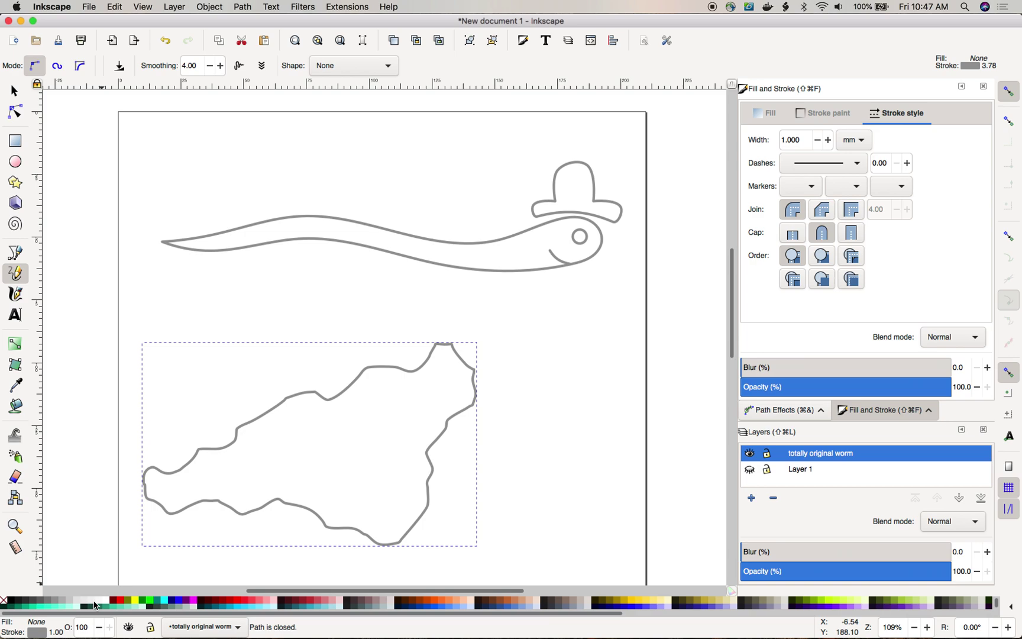
left_click(140, 600)
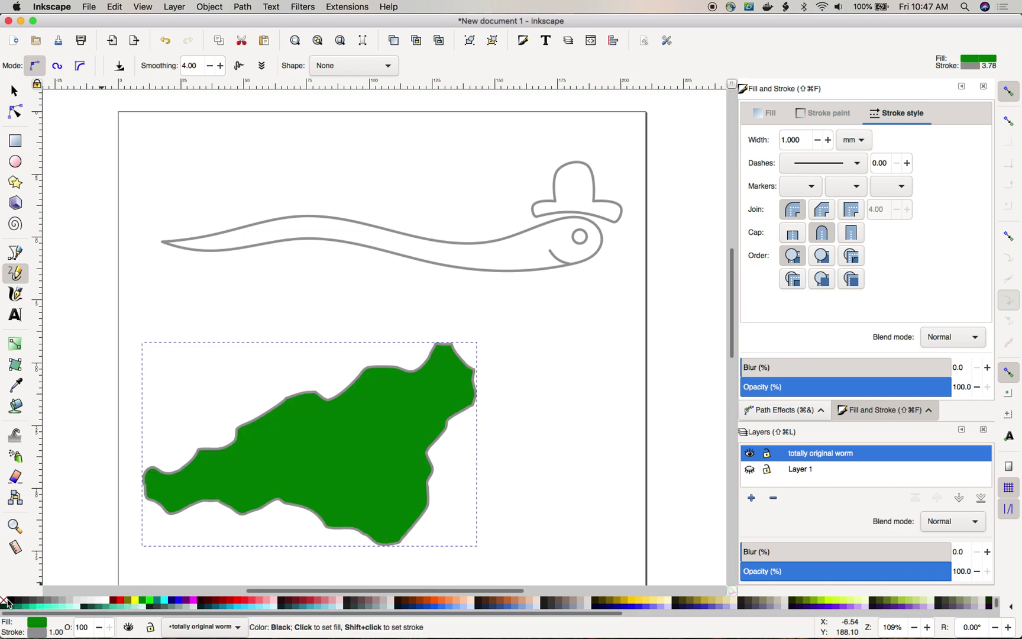
left_click(5, 602, "shift")
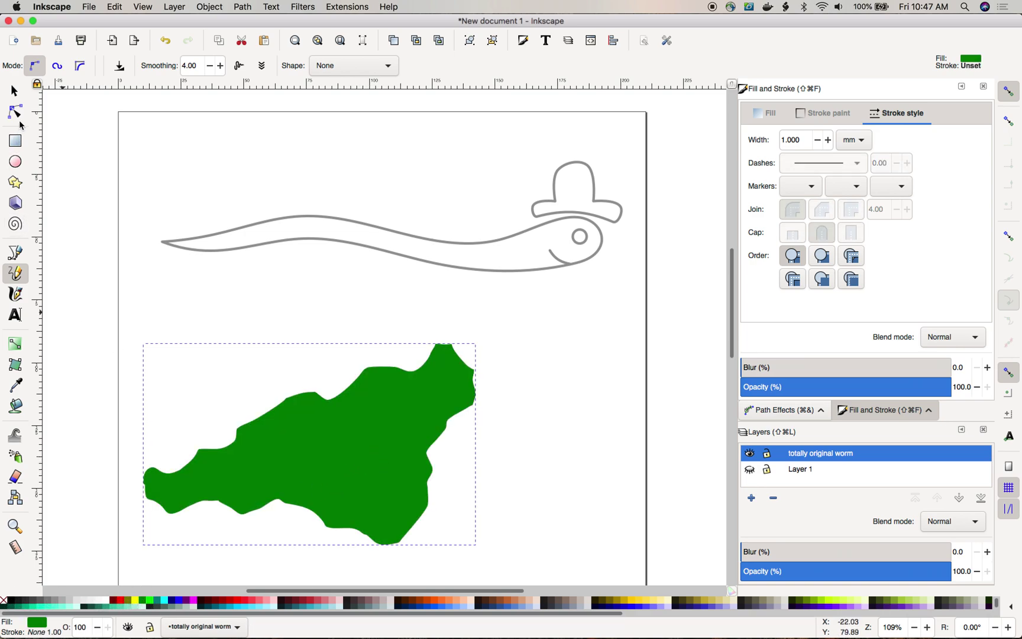
- Draw a second bent L-shaped green shape at the lower right
scroll(524, 414, "down", 6)
scroll(524, 414, "right", 2)
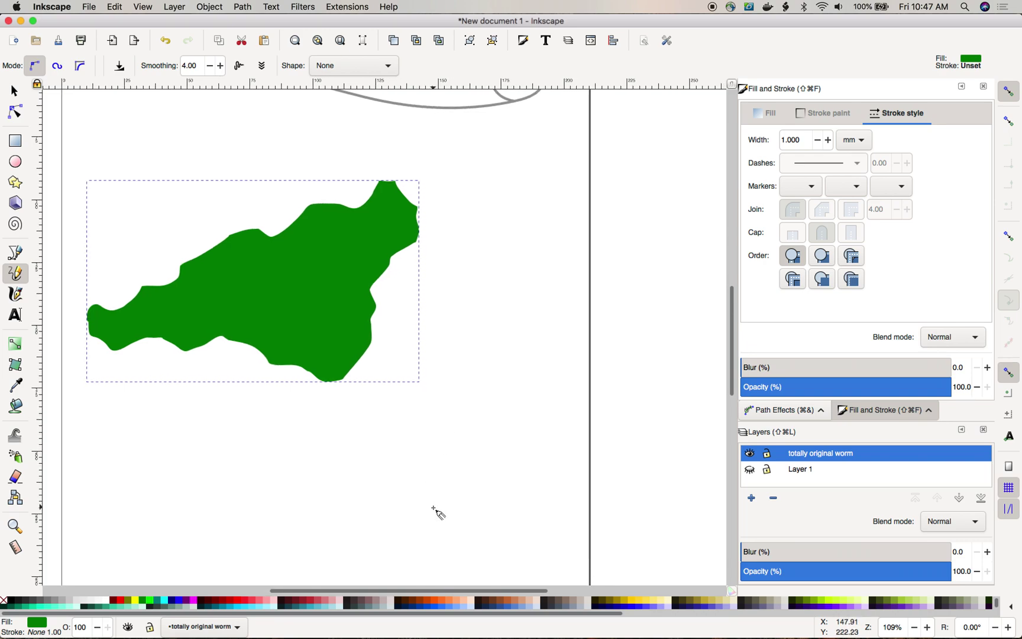
mouse_move(433, 507)
left_mouse_down()
mouse_move(465, 350)
mouse_move(527, 303)
mouse_move(614, 271)
mouse_move(723, 271)
mouse_move(718, 369)
mouse_move(543, 378)
mouse_move(518, 521)
mouse_move(435, 507)
left_mouse_up()
- Select both the L-shaped shape and the left green blob together
scroll(434, 507, "up", 3)
scroll(435, 507, "right", 2)
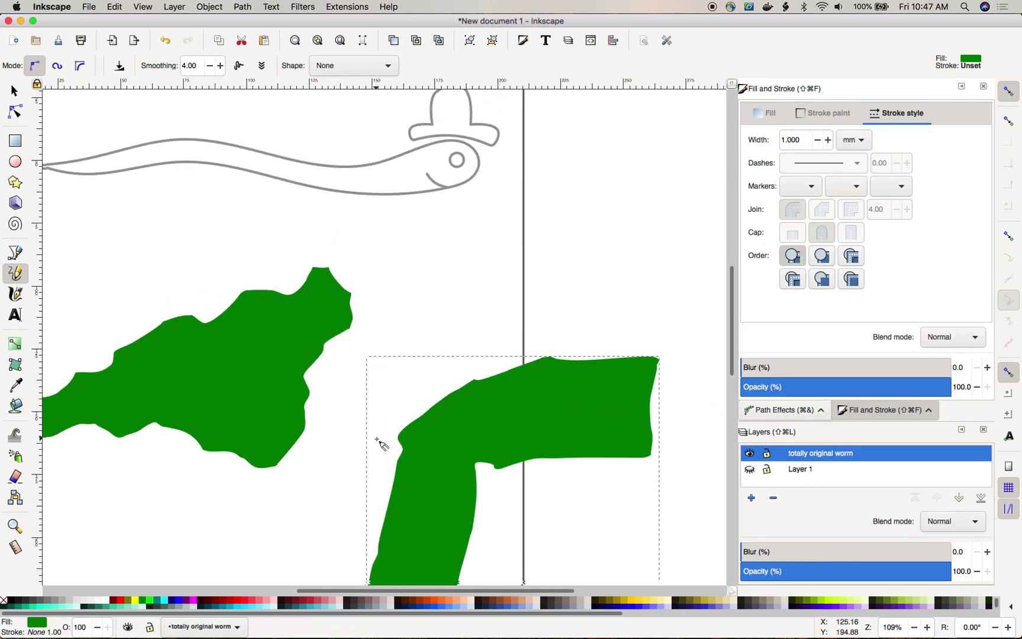
scroll(382, 444, "down", 3)
scroll(381, 444, "left", 2)
scroll(382, 444, "up", 2)
scroll(381, 444, "left", 1)
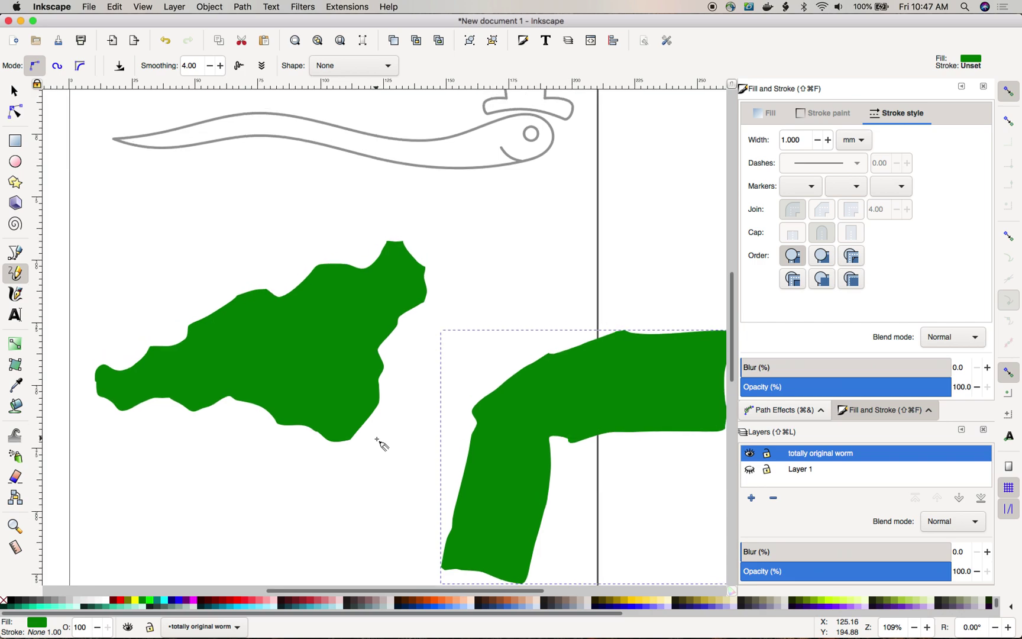
left_click(15, 92)
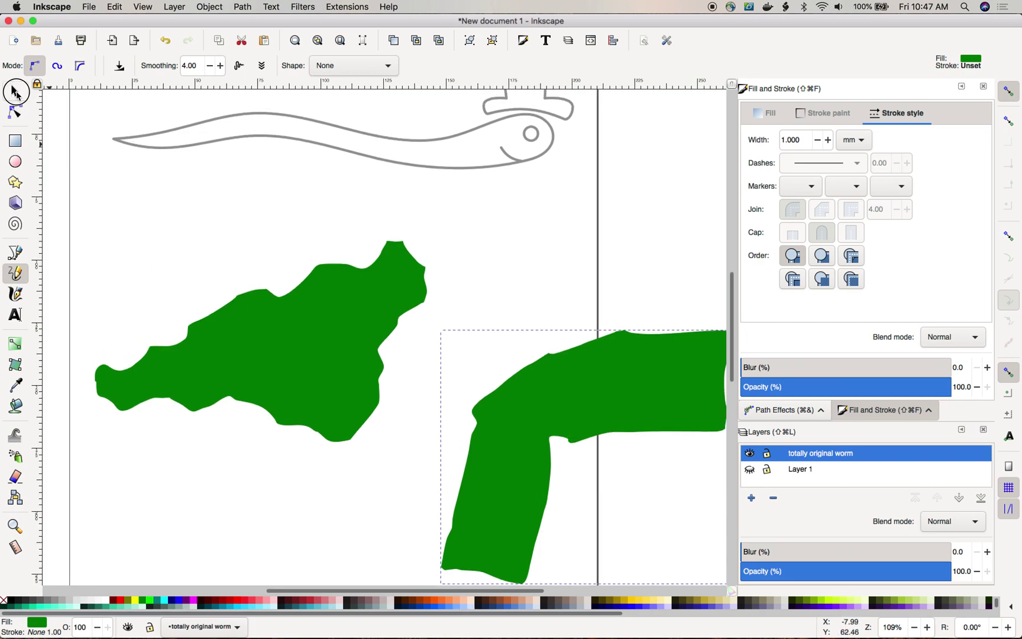
left_click(315, 358, "shift")
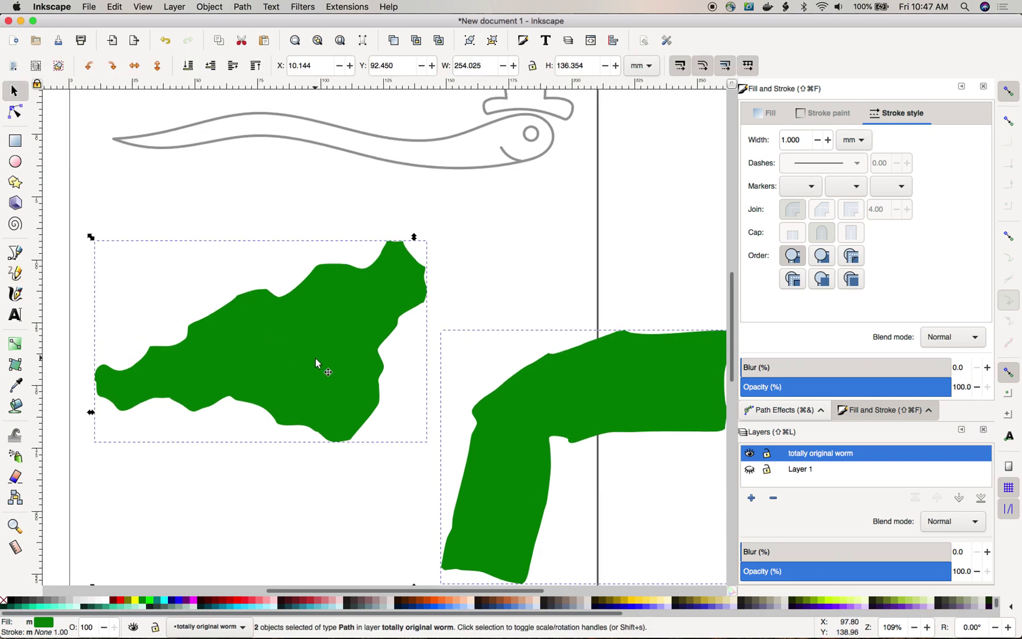
- Fill both blanks peach #FFCCAA and move the L-shaped blank down-left below the first blob
left_click(459, 599)
left_click(530, 266)
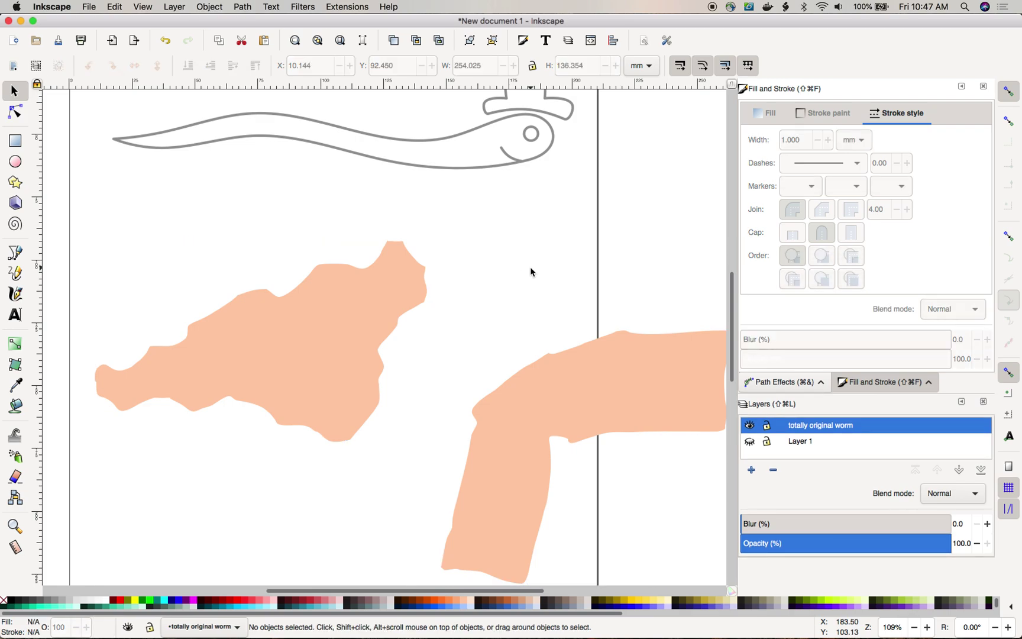
left_click_drag(562, 409, 183, 551)
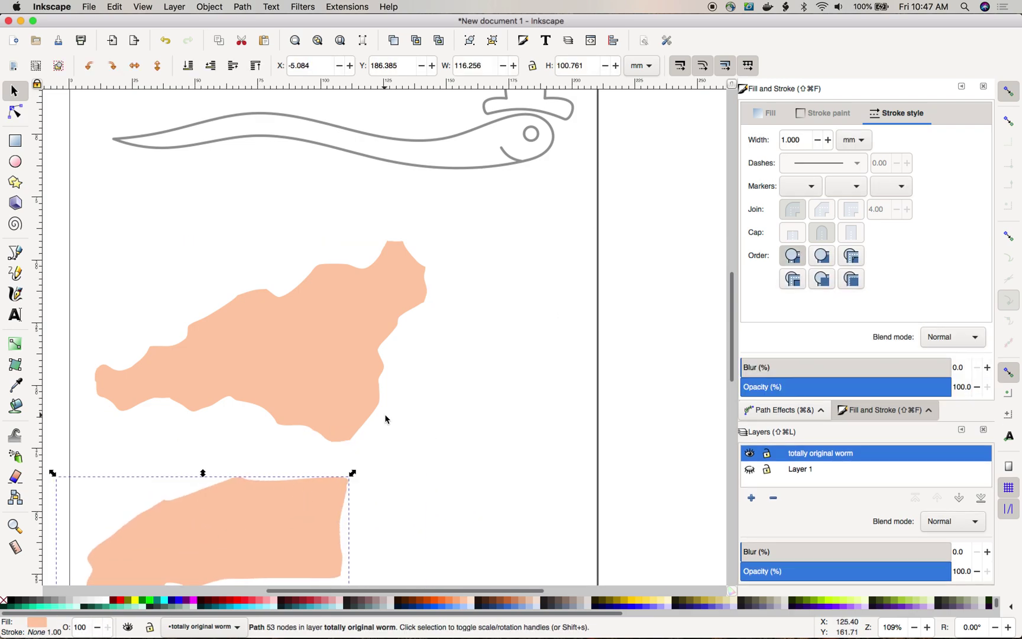
scroll(385, 418, "down", 5)
scroll(385, 419, "left", 5)
scroll(384, 374, "up", 2)
scroll(384, 373, "right", 2)
left_click_drag(384, 374, 425, 371)
left_click(595, 232)
scroll(596, 231, "up", 10)
scroll(596, 230, "right", 4)
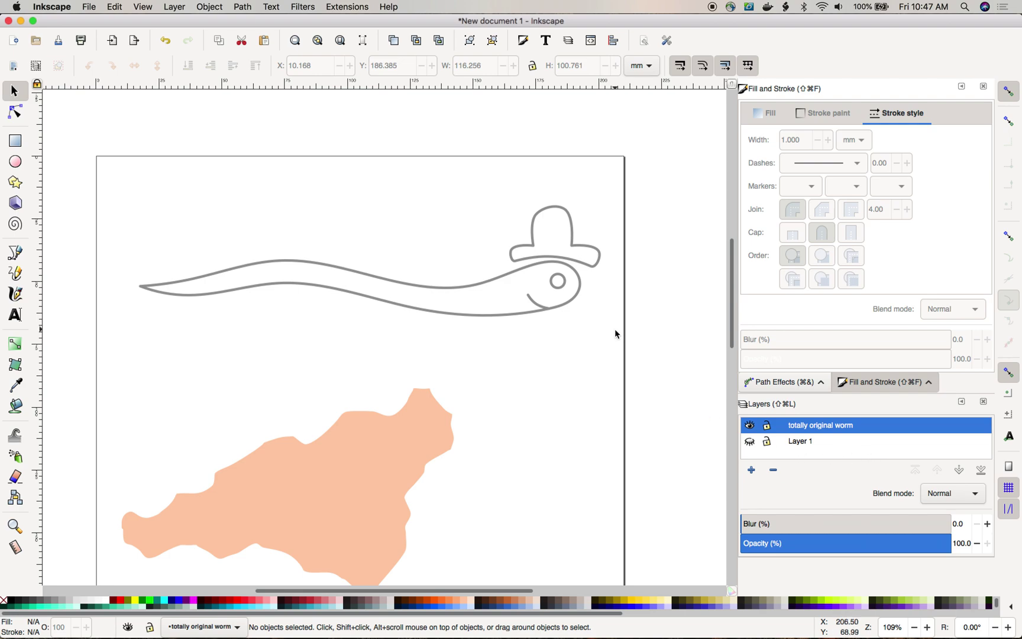
left_click(463, 288)
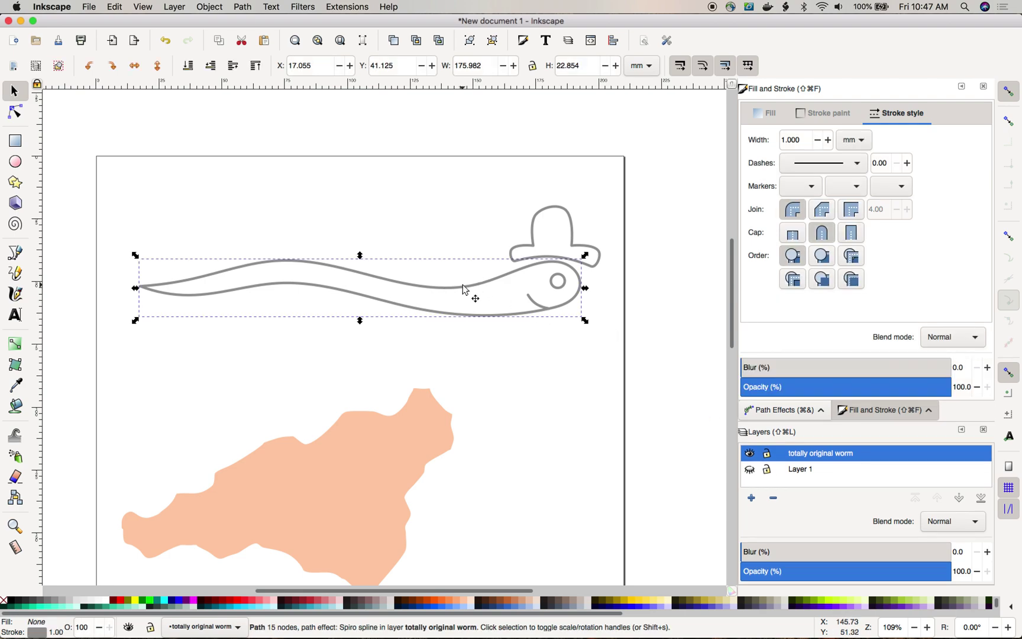
left_click(750, 454)
left_click(749, 469)
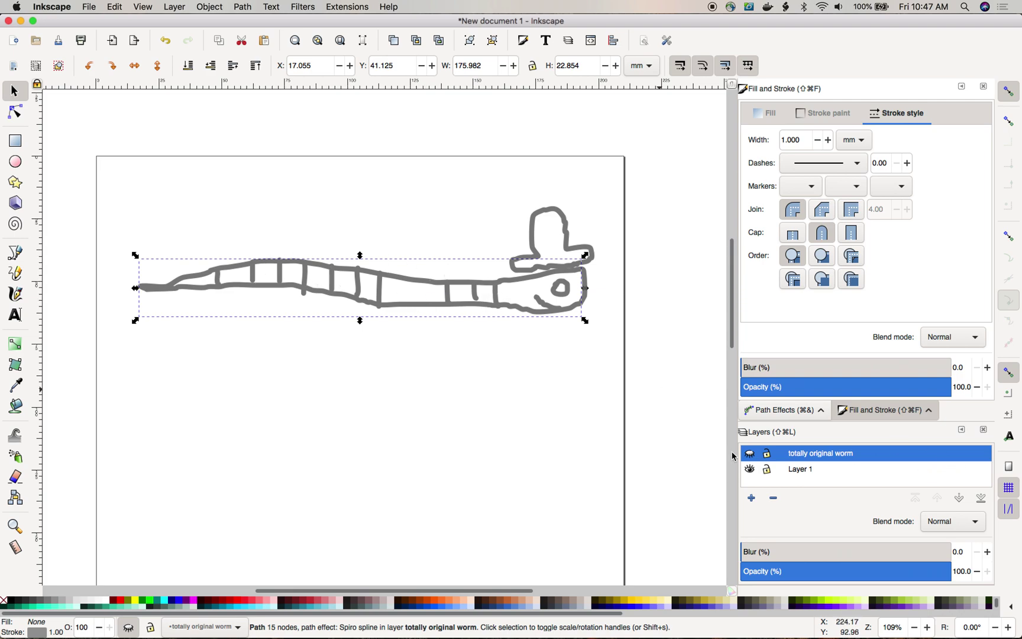
left_click(750, 469)
left_click(749, 453)
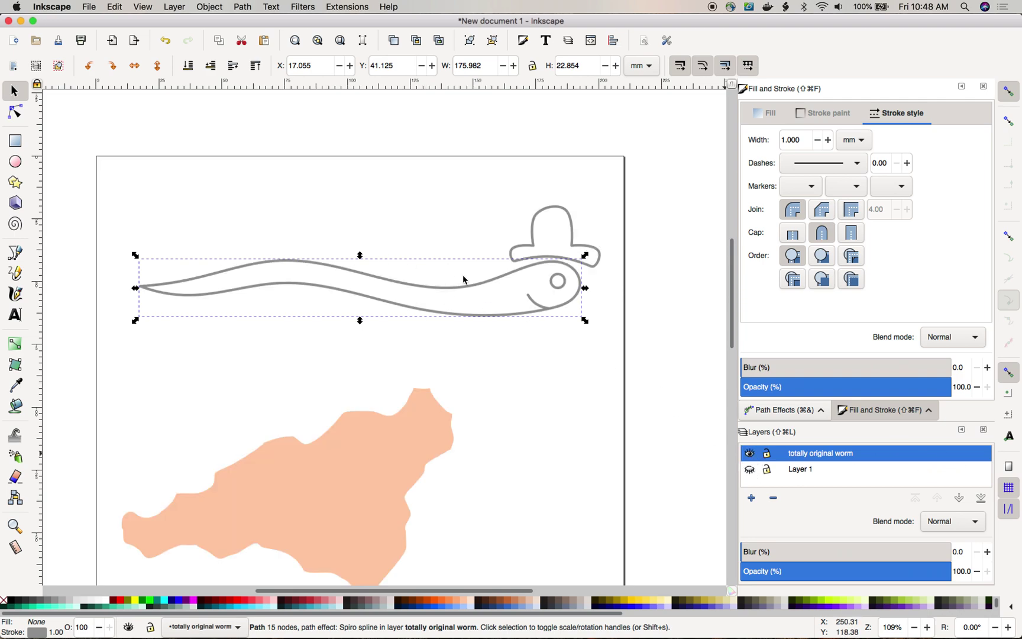
left_click(417, 230)
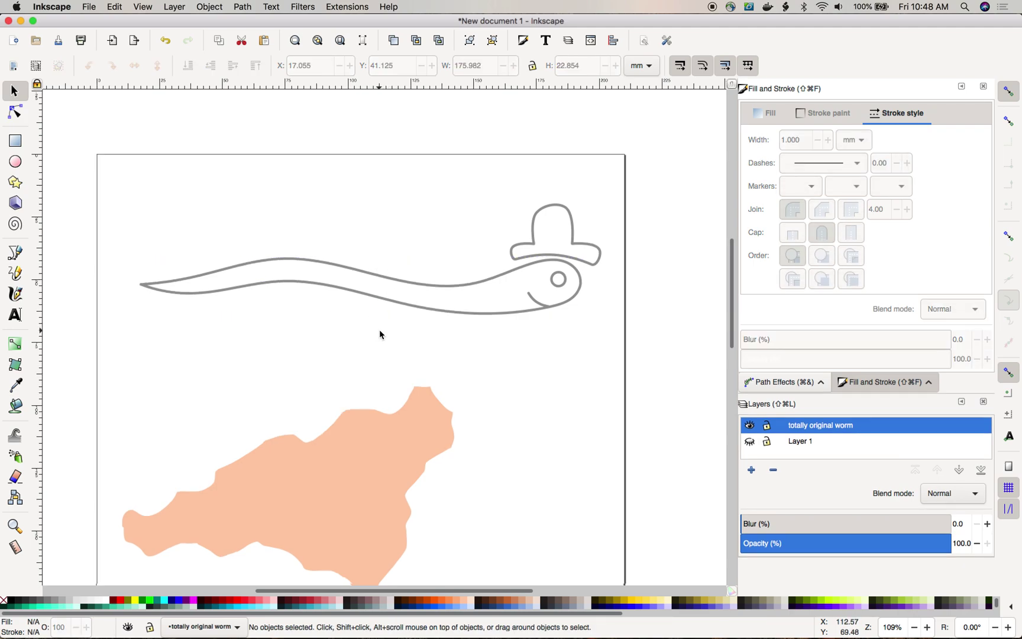
scroll(378, 335, "down", 5)
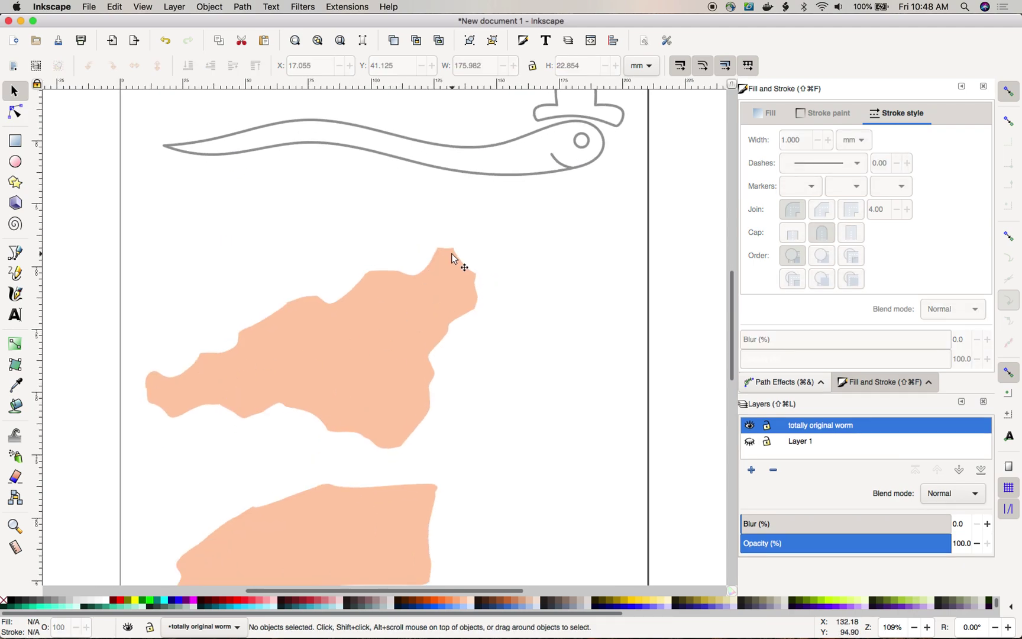
scroll(584, 183, "up", 4)
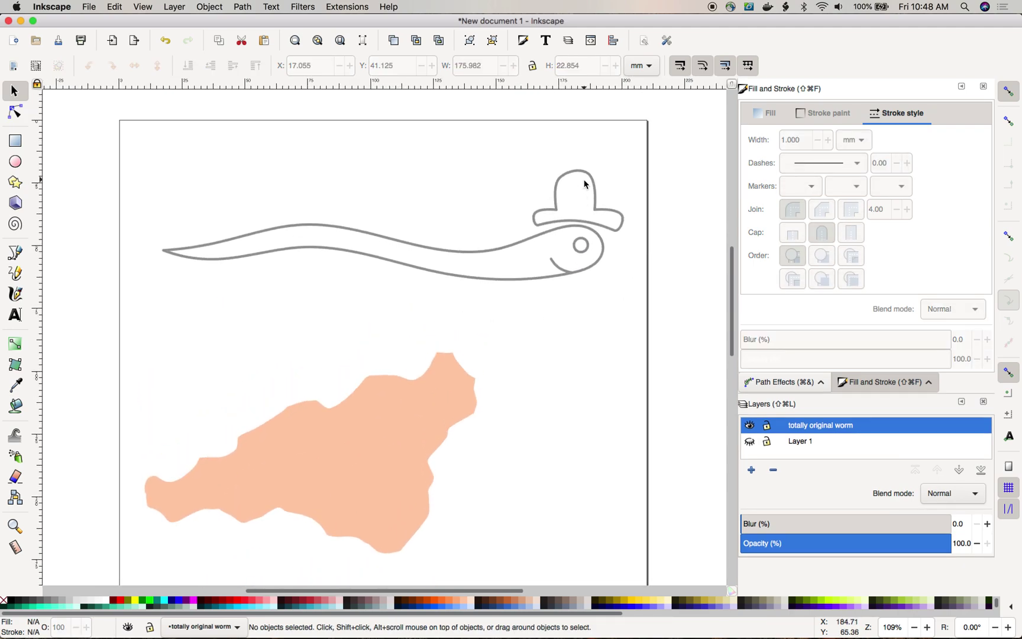
- Select the hat's nodes on the worm path and rotate them about 15° clockwise
left_click(15, 253)
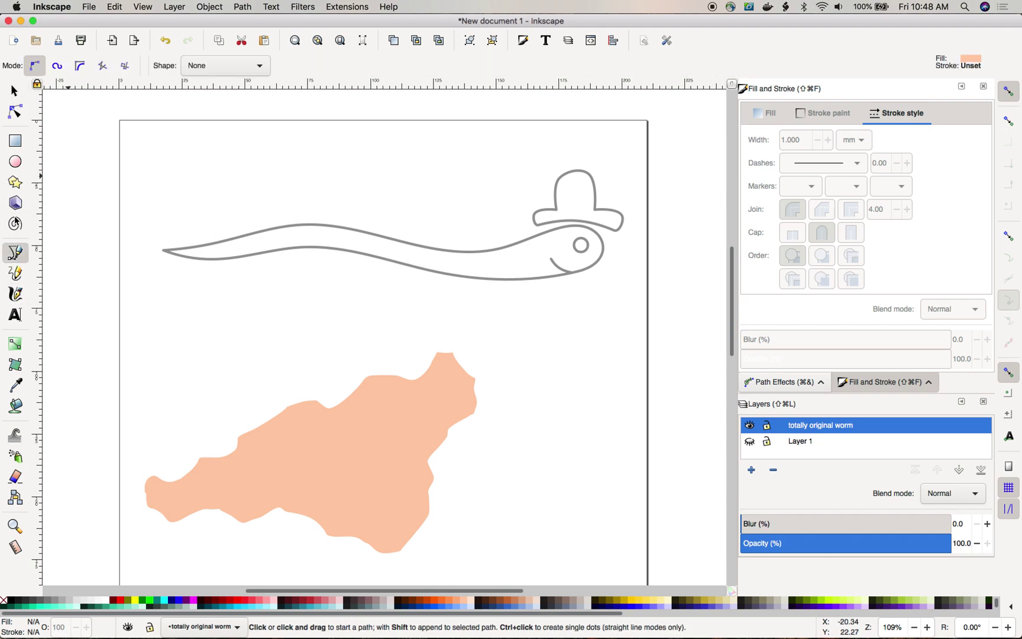
left_click(15, 111)
left_click(568, 234)
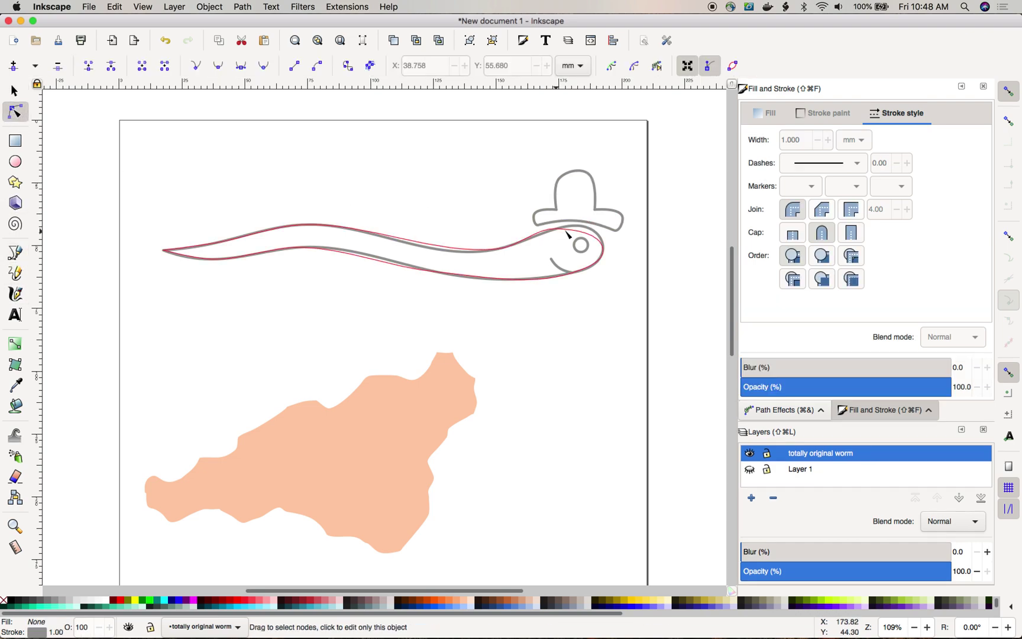
left_click(567, 173)
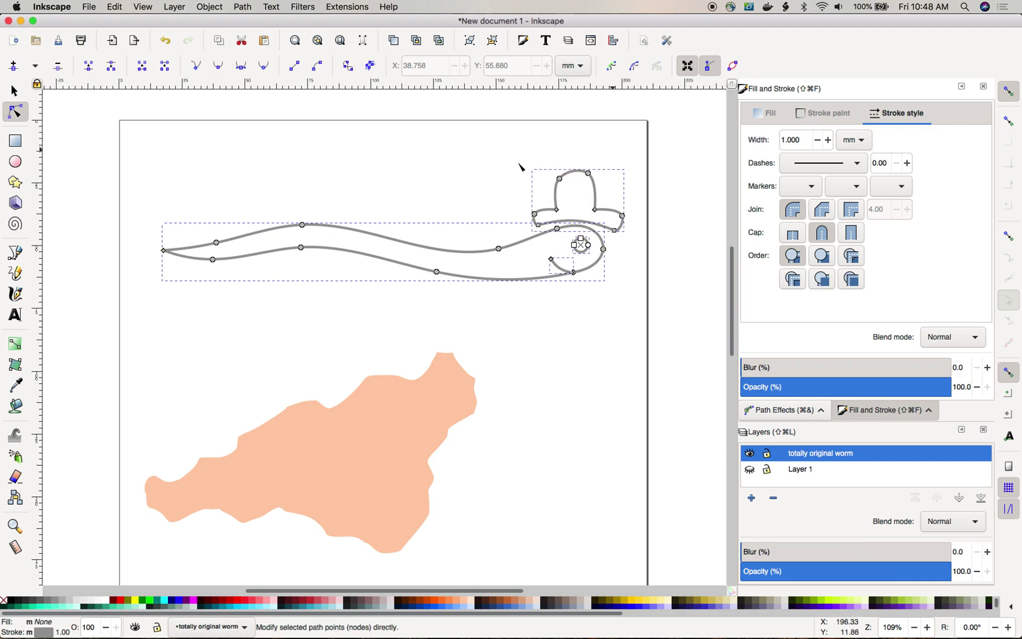
left_click_drag(628, 146, 530, 307)
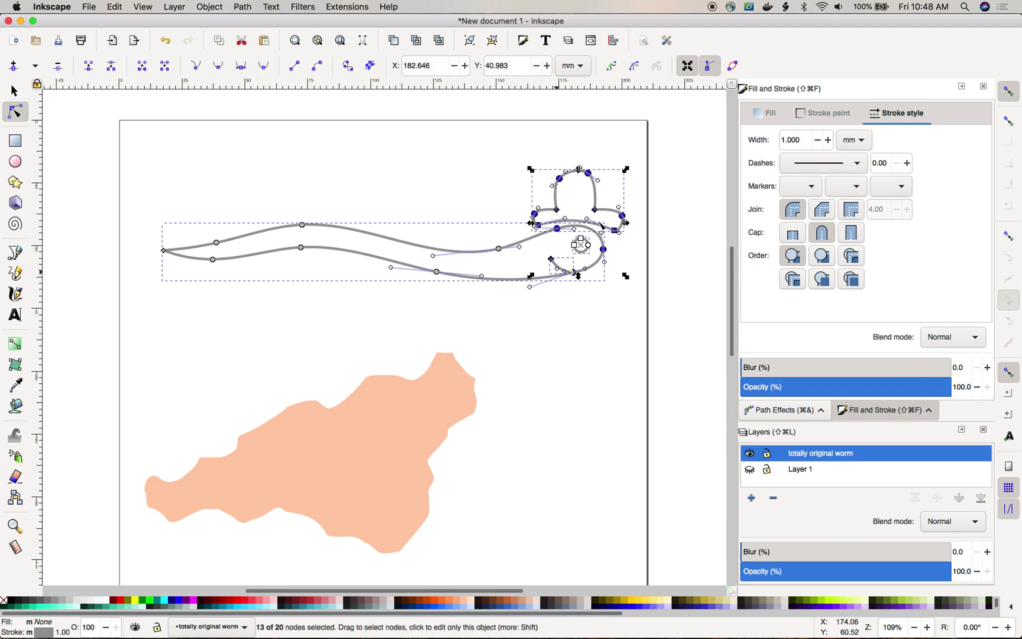
left_click(560, 180)
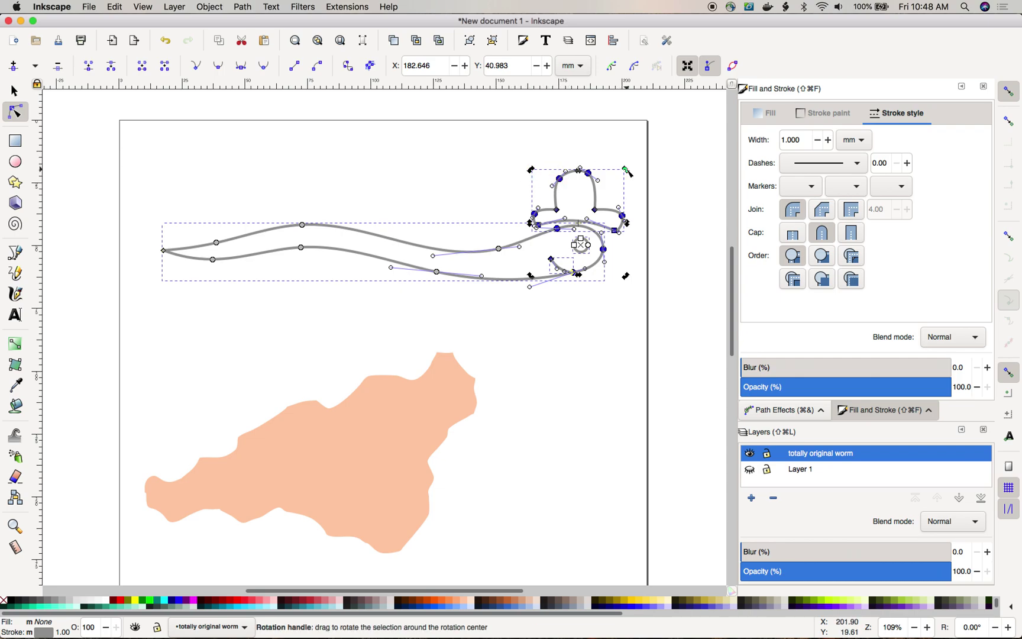
left_click_drag(627, 172, 641, 181)
- Drag the worm's body nodes to flatten it into a long, slim, tapering shape
left_click_drag(509, 234, 402, 310)
left_click_drag(499, 249, 495, 235)
left_click(301, 246)
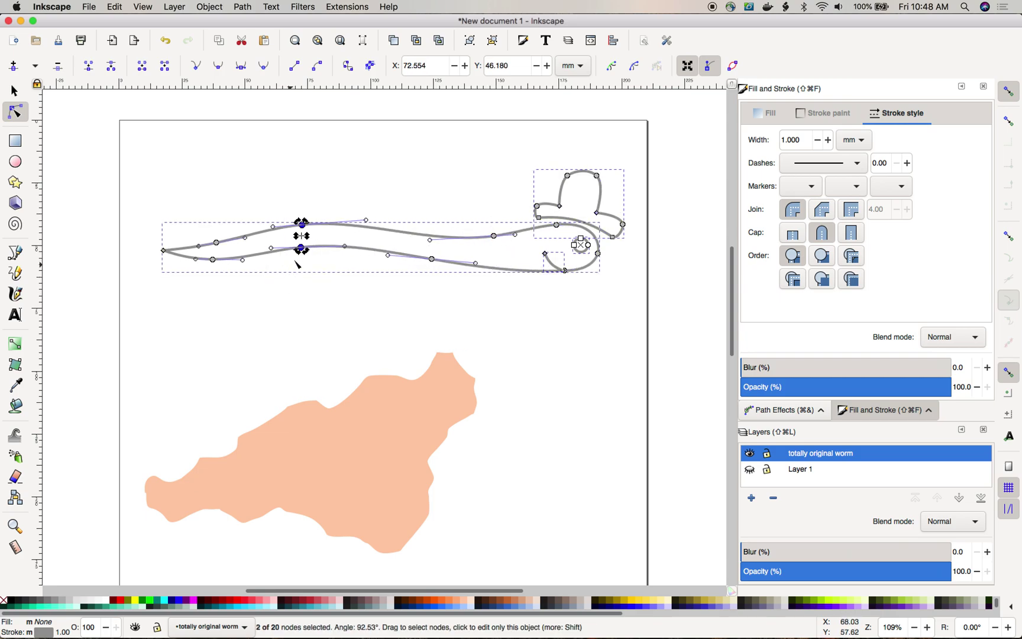
left_click_drag(301, 246, 309, 263)
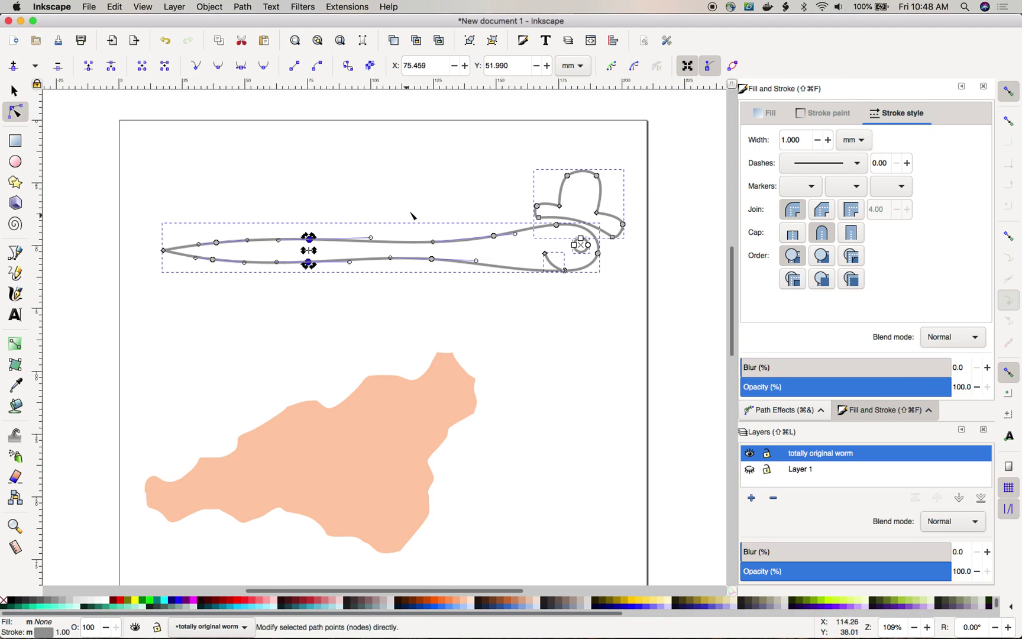
left_click(504, 251)
left_click_drag(494, 236, 463, 273)
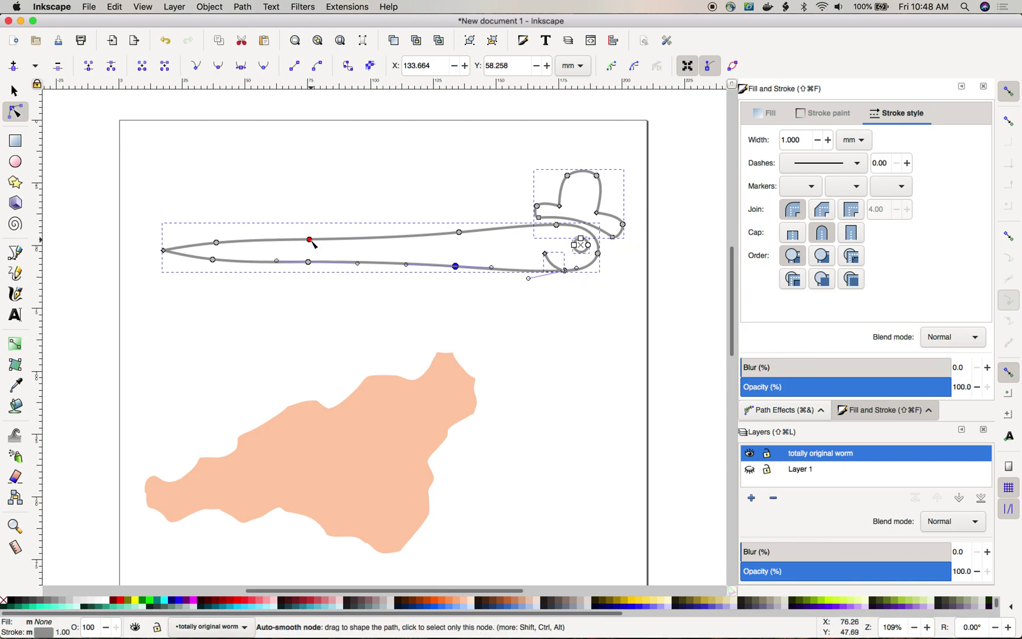
left_click_drag(310, 239, 310, 266)
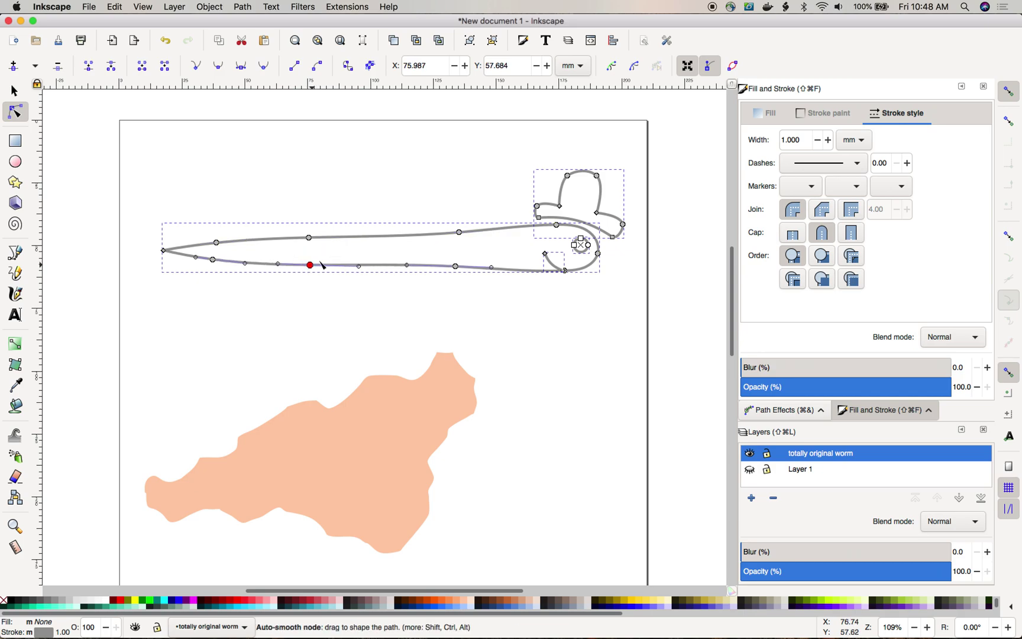
left_click(434, 189)
key("Escape")
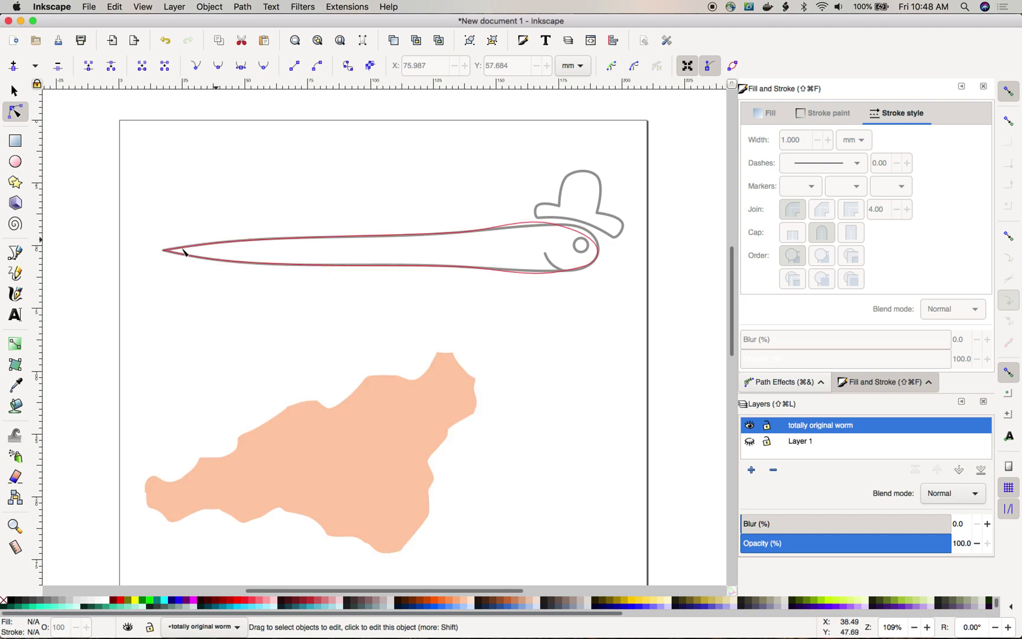
- Draw two curved stripes across the worm's body with no fill and a grey outline
left_click(15, 252)
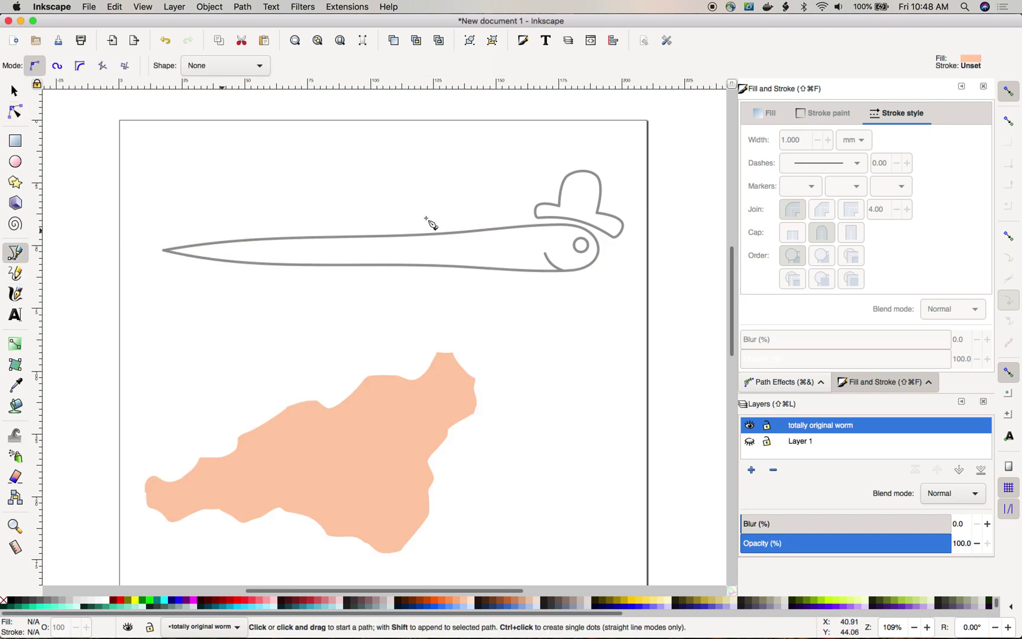
left_click_drag(501, 228, 487, 241)
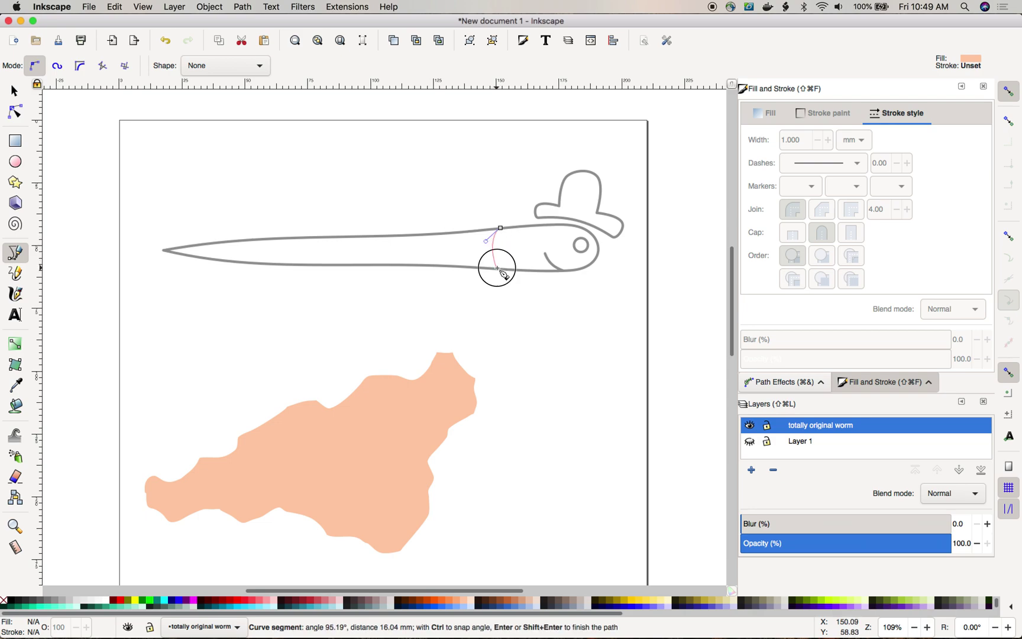
left_click_drag(497, 268, 501, 275)
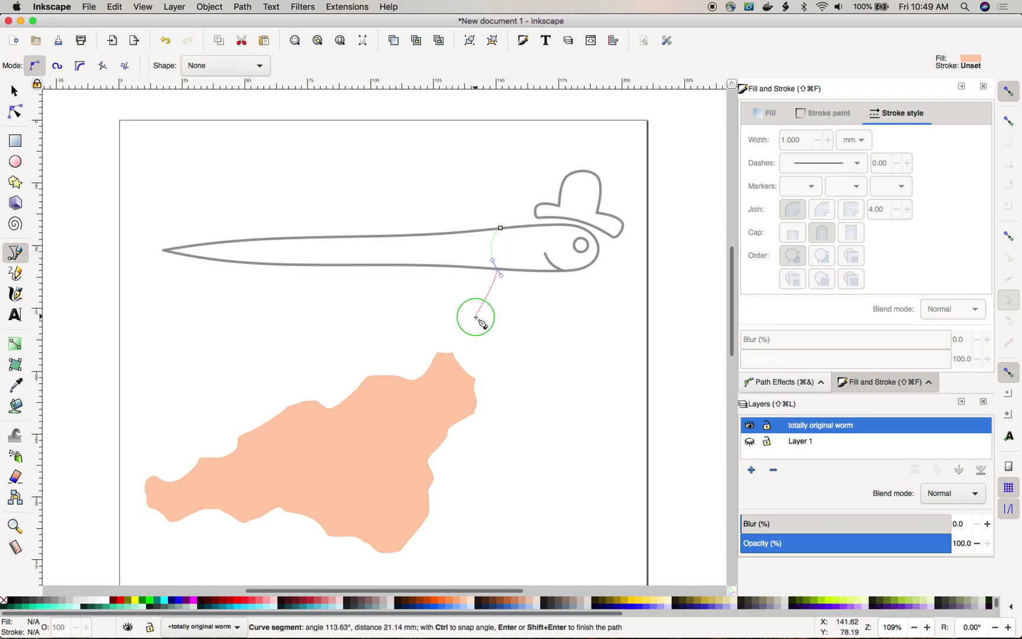
key("Return")
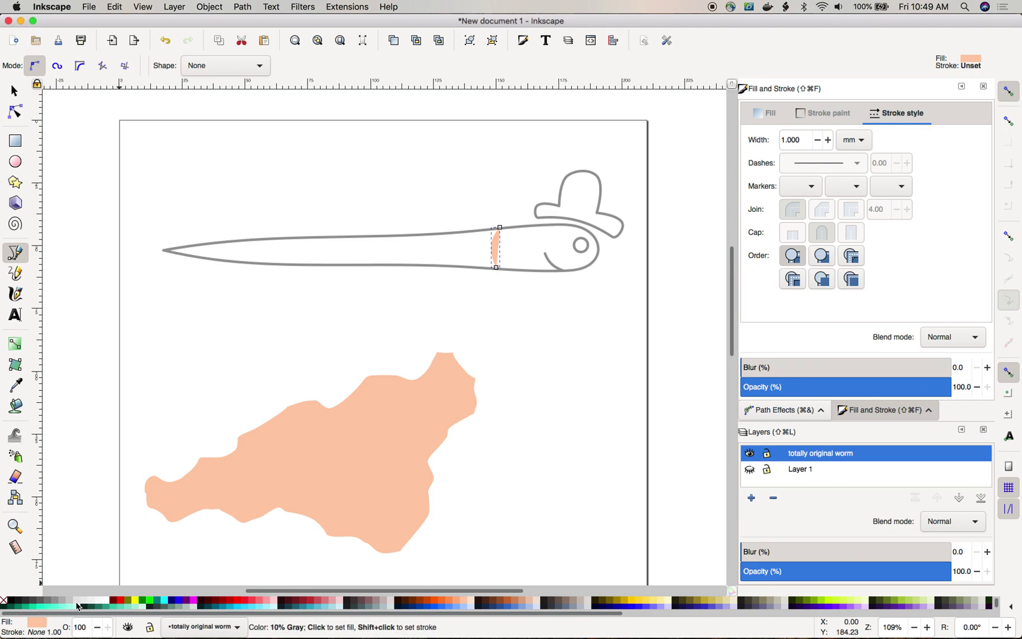
left_click(69, 604, "shift")
left_click(6, 603)
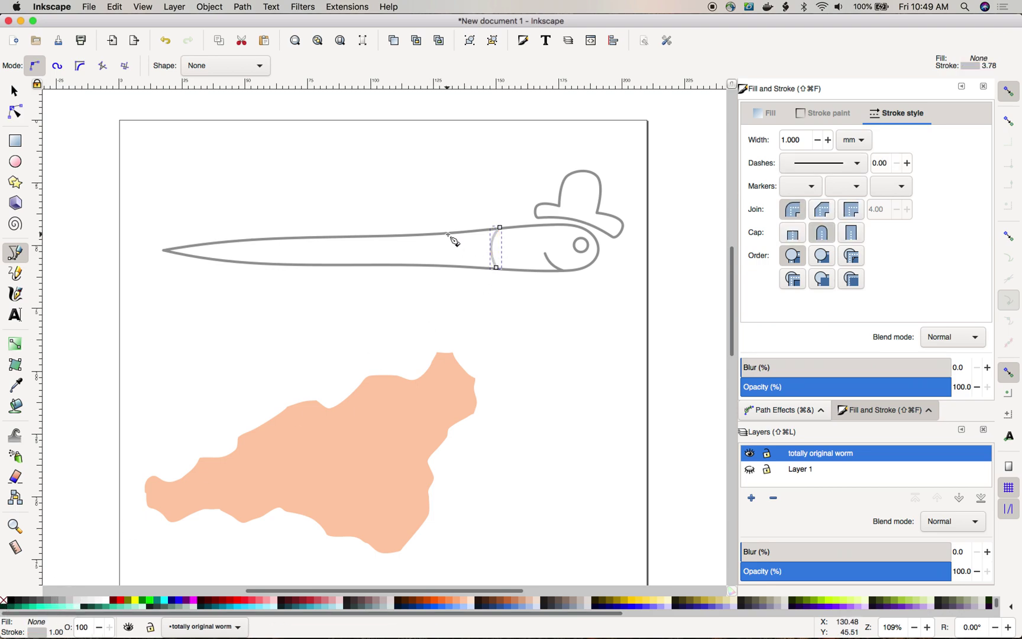
left_click_drag(447, 234, 452, 279)
key("Return")
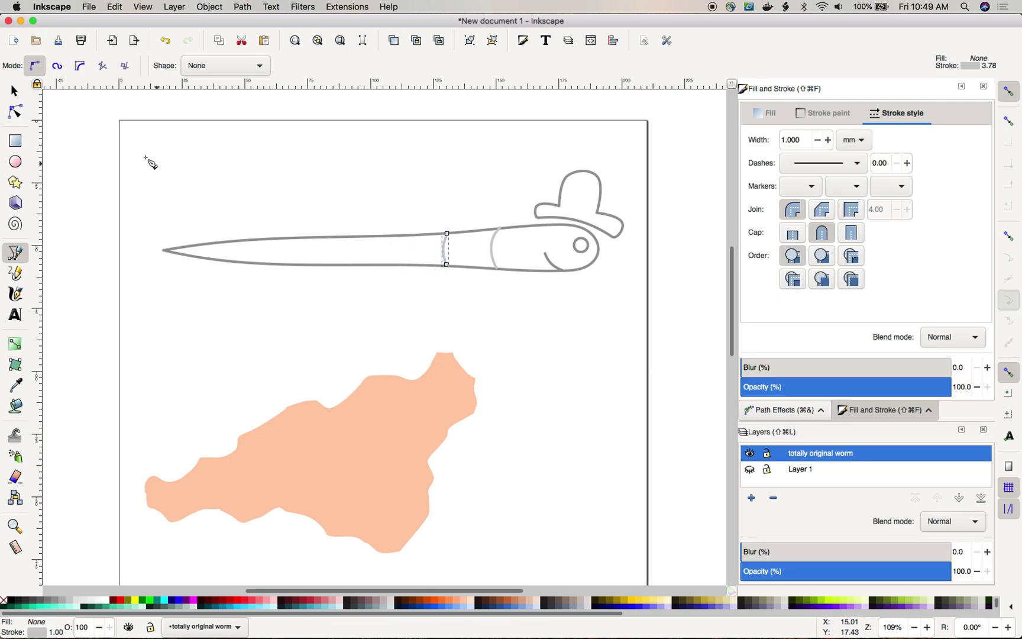
- Narrow the second stripe to W 14.754 mm, then deselect and pick a thin stripe
key("s")
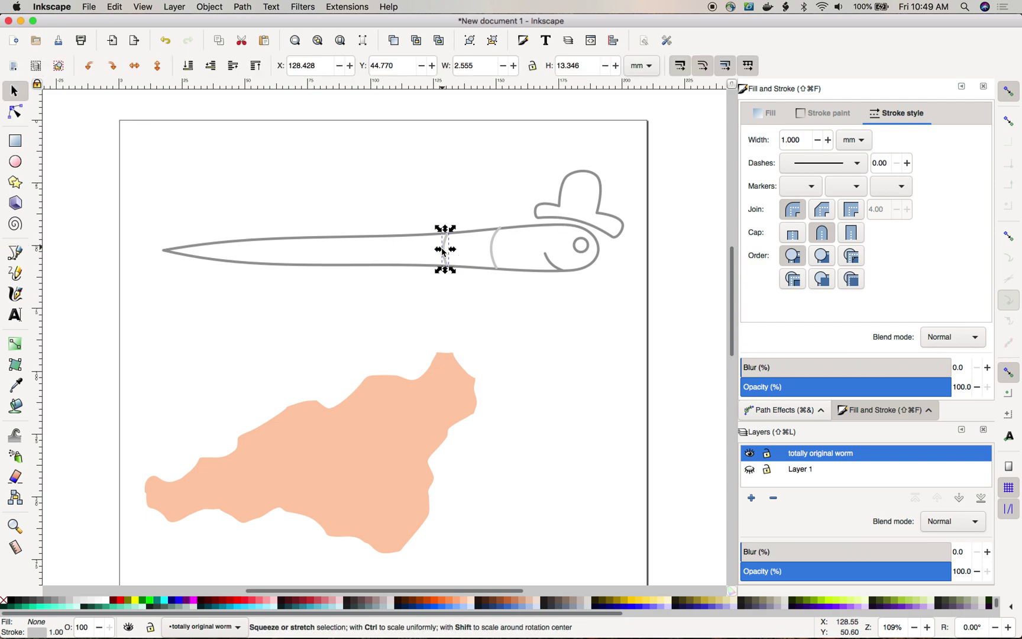
left_click_drag(447, 252, 332, 260)
key("Escape")
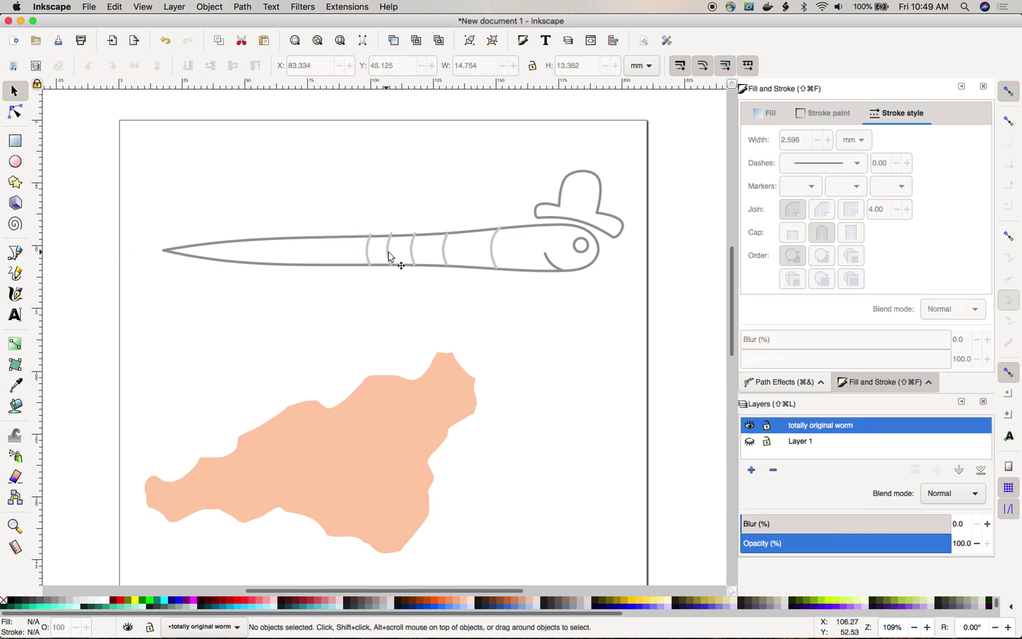
left_click(373, 254)
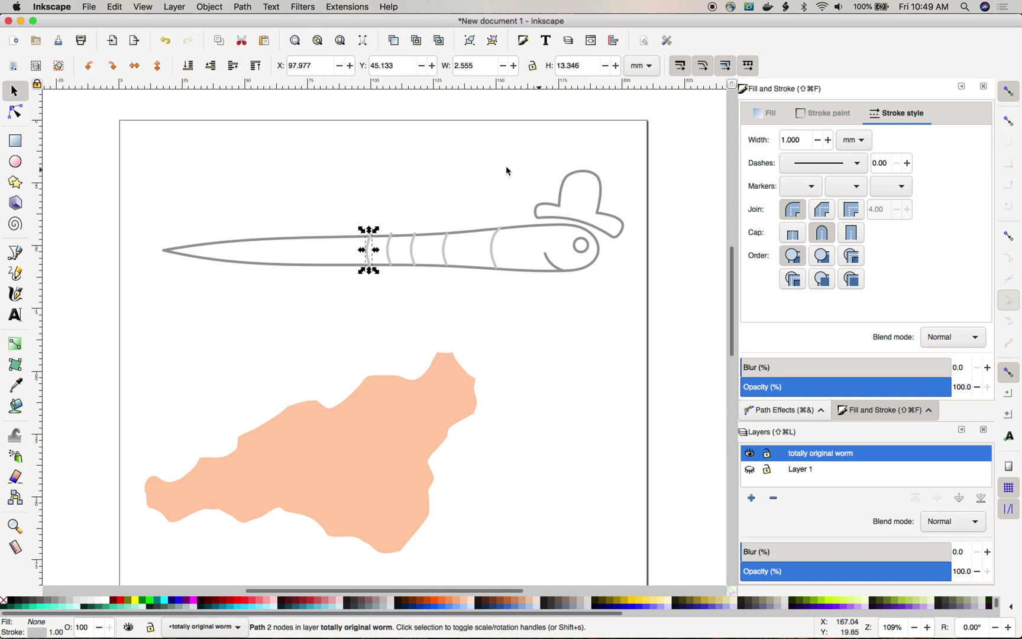
- Group all nine worm parts with Cmd+G and collapse the Fill and Stroke panel
key("Escape")
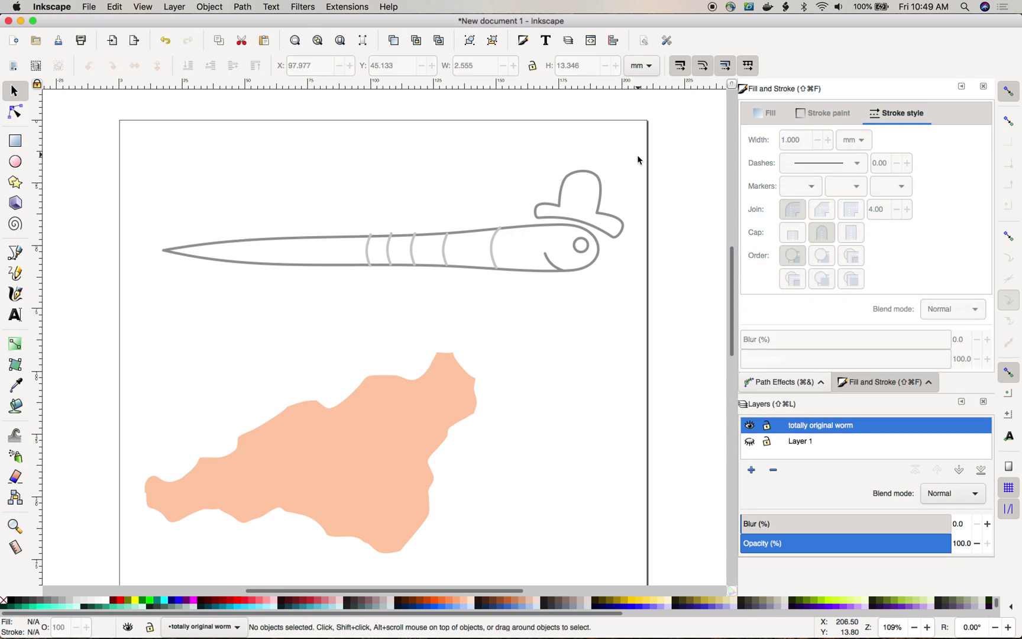
left_click_drag(633, 152, 135, 318)
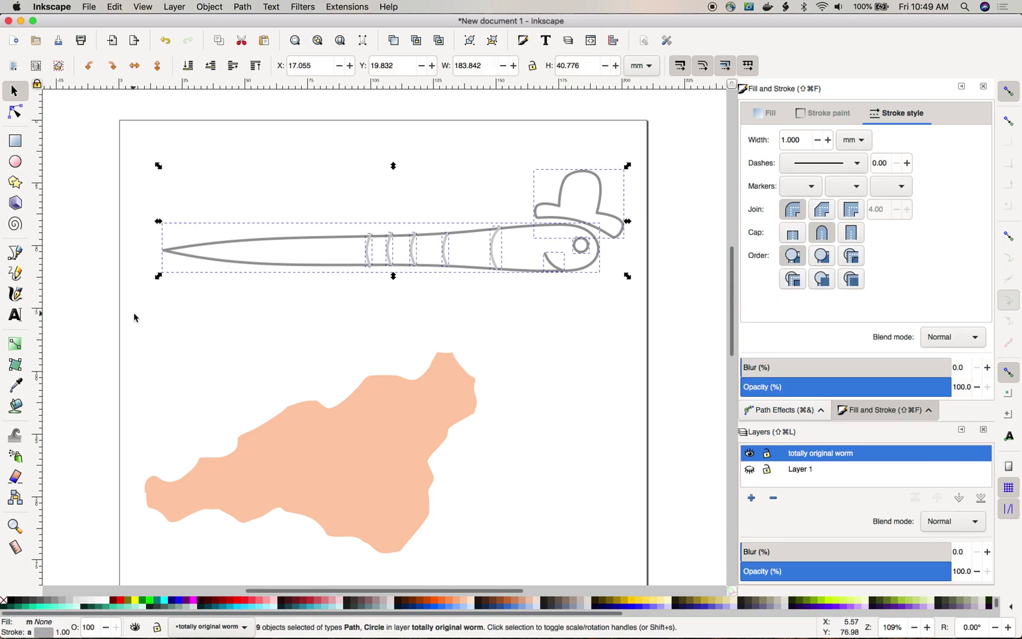
key("alt")
key("super+g")
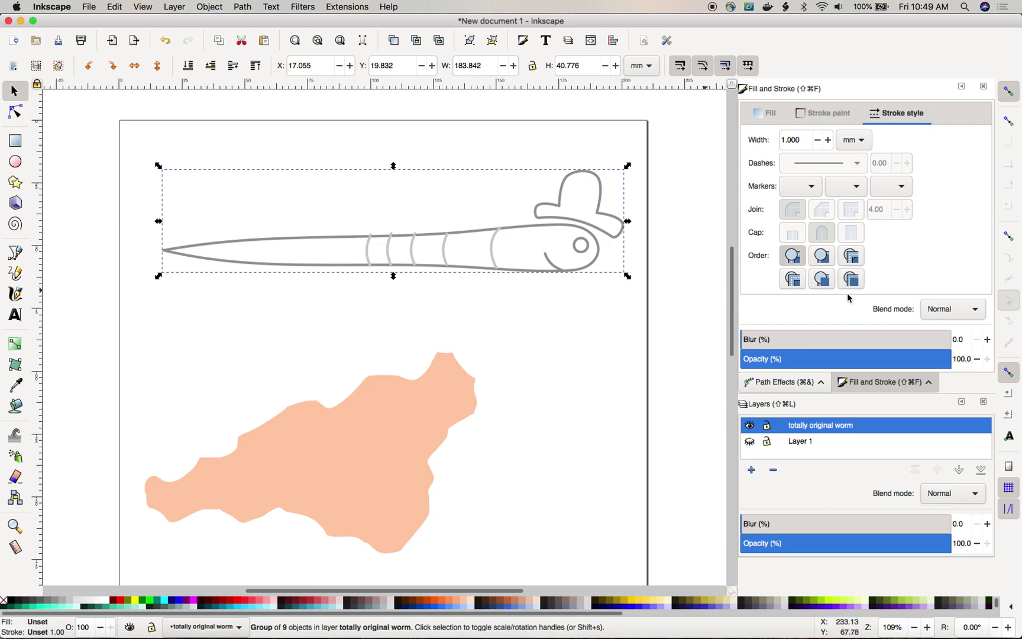
left_click(961, 87)
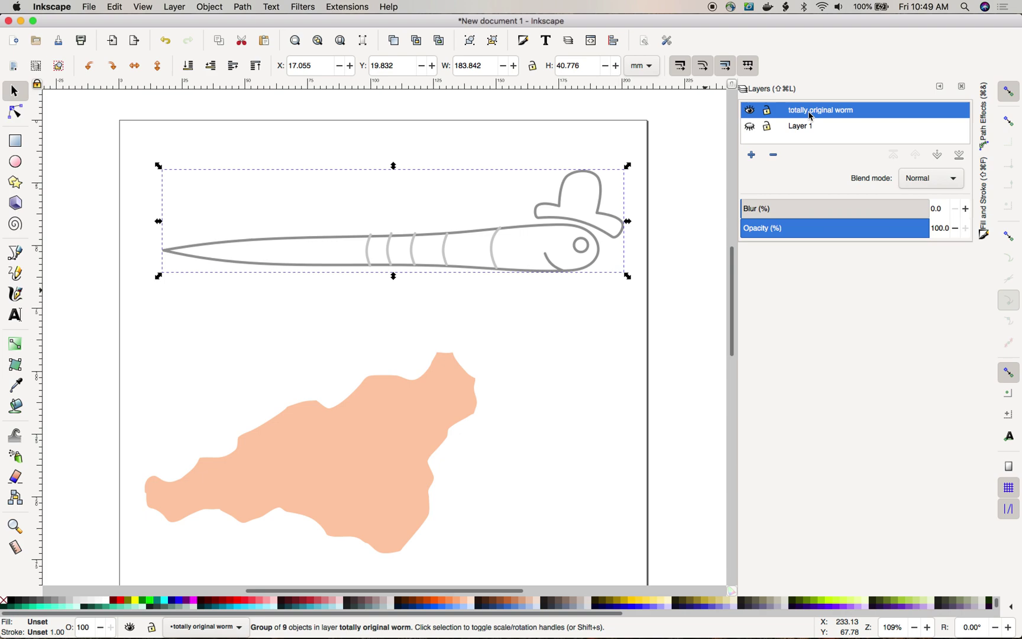
- Open the Path Effects panel and enter the worm group to select its body outline
left_click(187, 6)
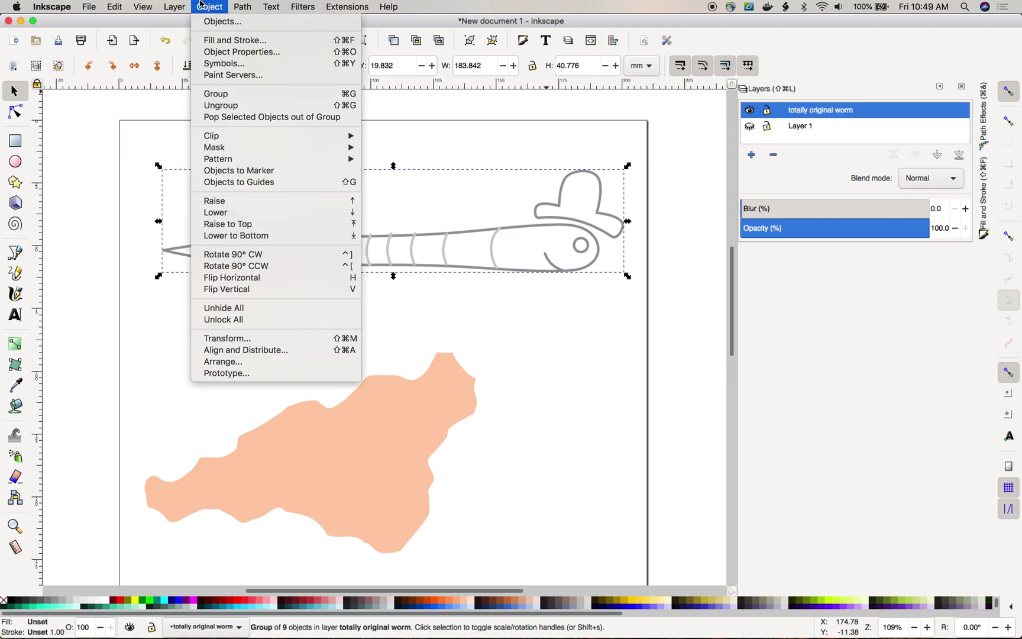
left_click(295, 255)
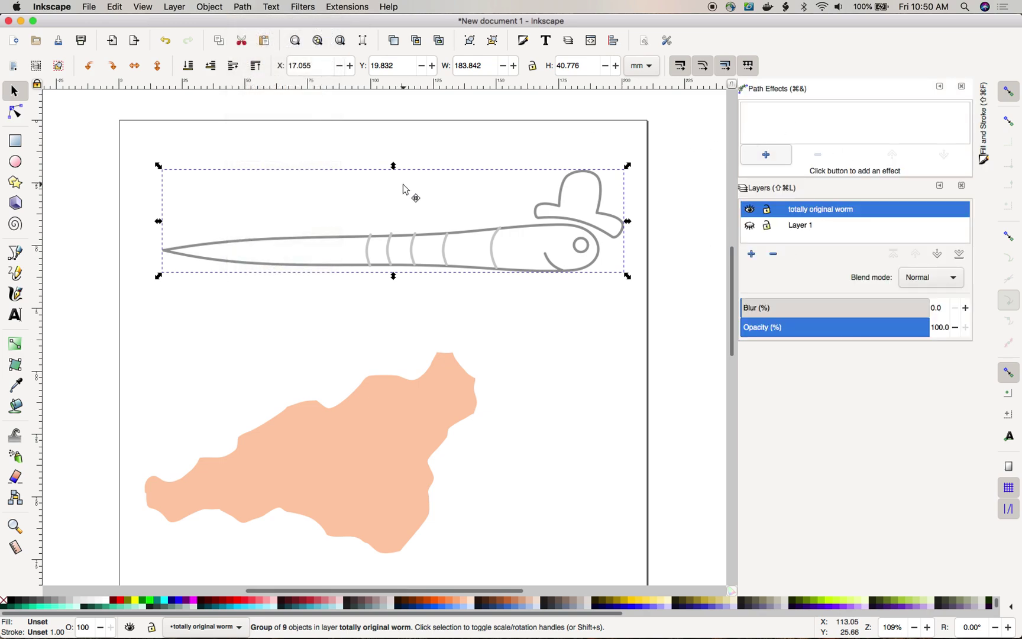
double_click(534, 231)
left_click(533, 231)
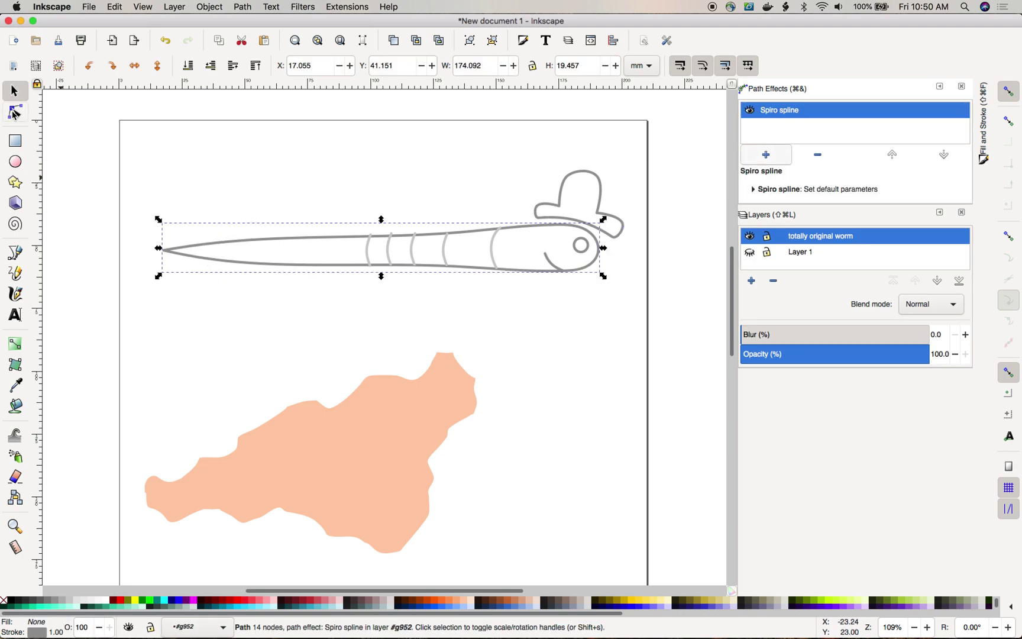
- Try curling the tail down with the Node tool, undo it, and reselect the whole worm group
left_click(15, 113)
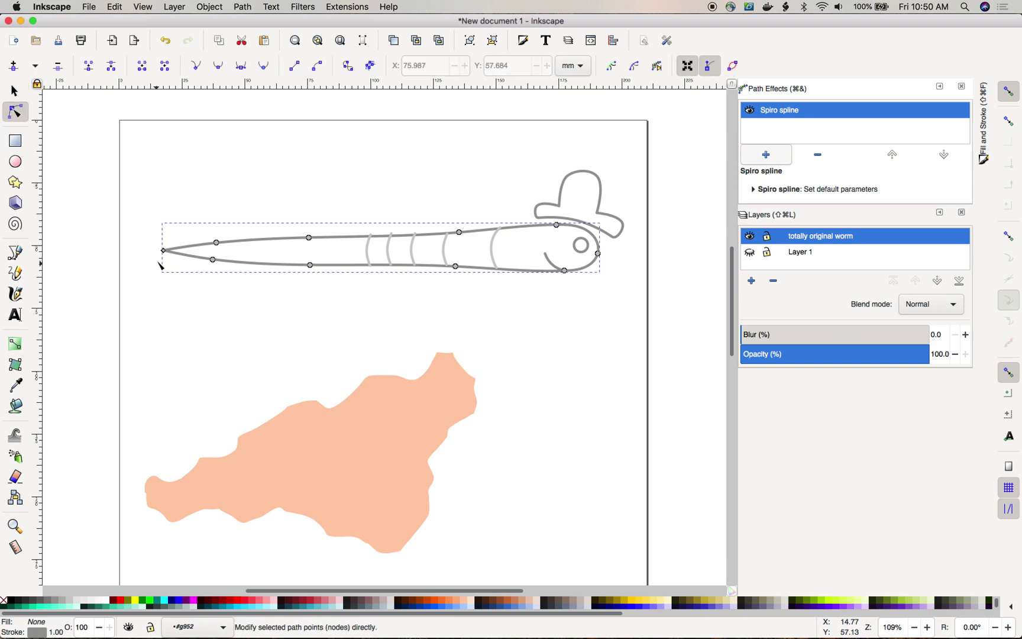
left_click_drag(164, 250, 286, 355)
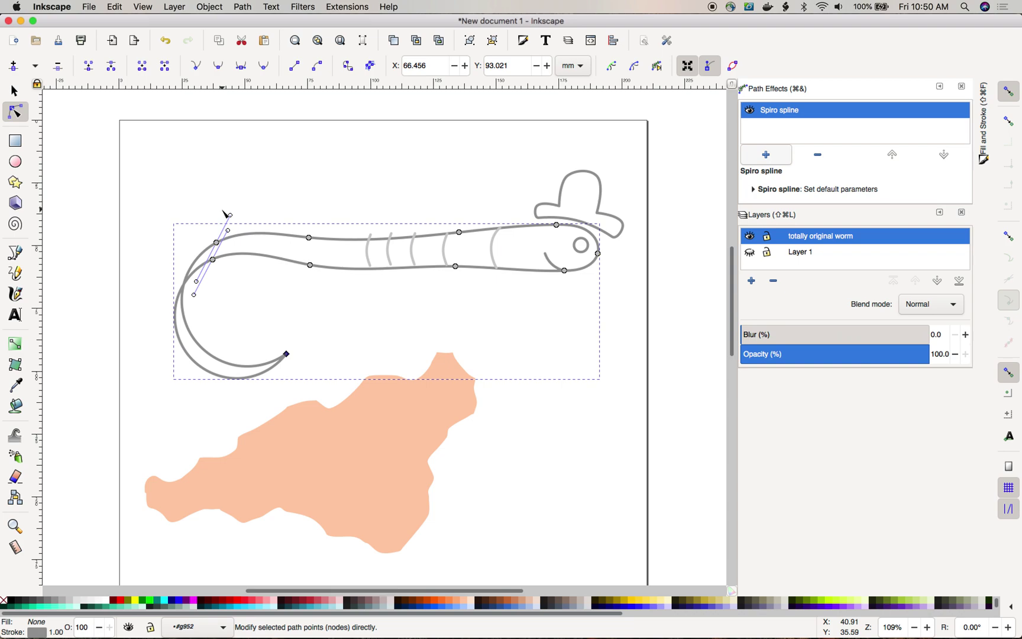
key("super+z")
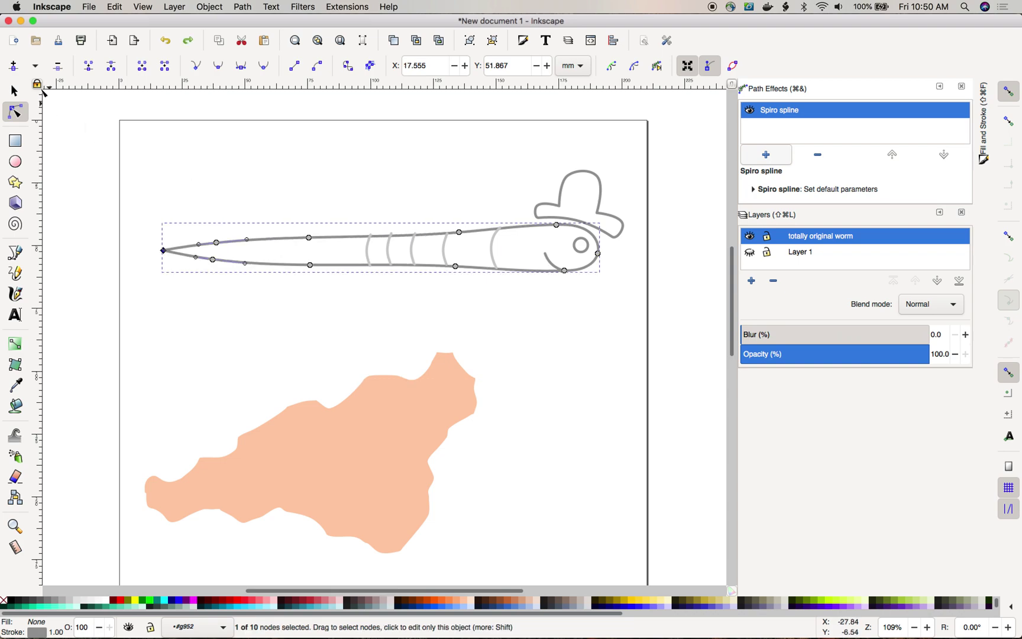
left_click(14, 90)
left_click(519, 199)
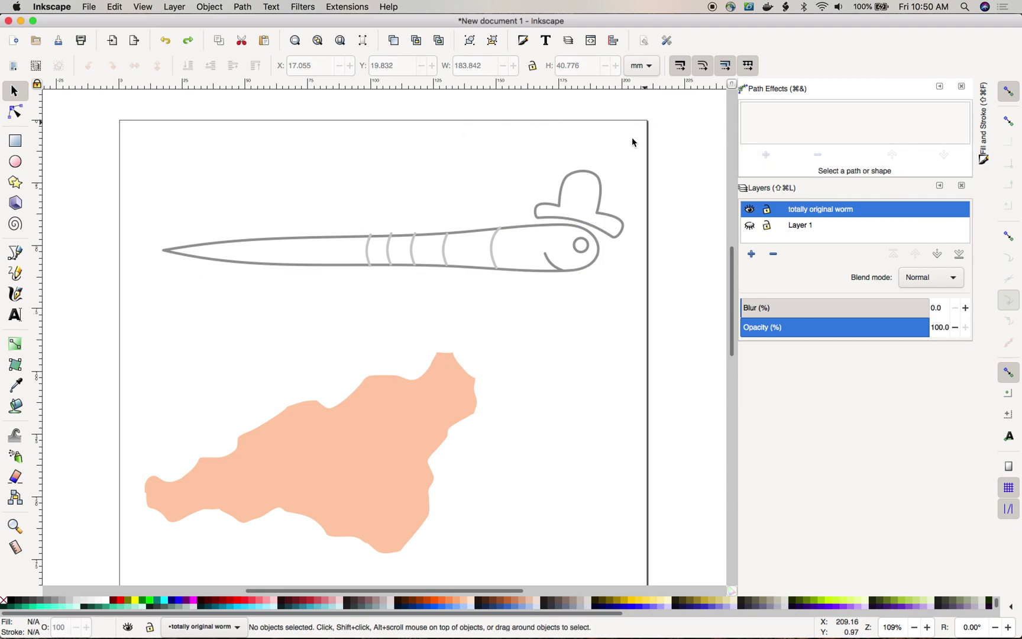
left_click(599, 190)
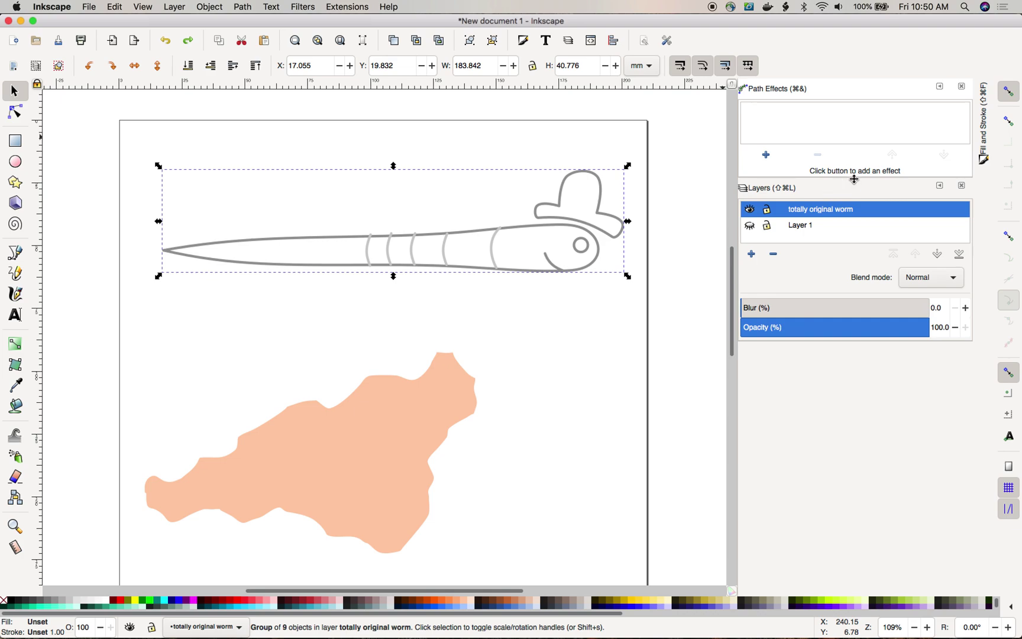
- Apply the Bend path effect to the worm group from the Path Effects panel
left_click_drag(854, 179, 855, 270)
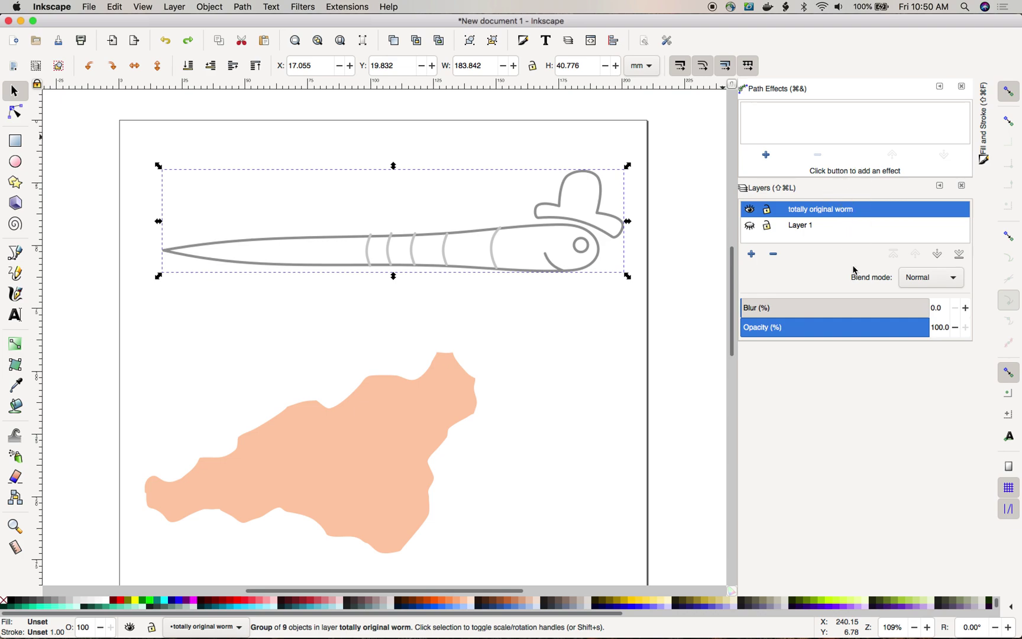
left_click(939, 186)
left_click_drag(939, 179, 932, 281)
left_click(758, 267)
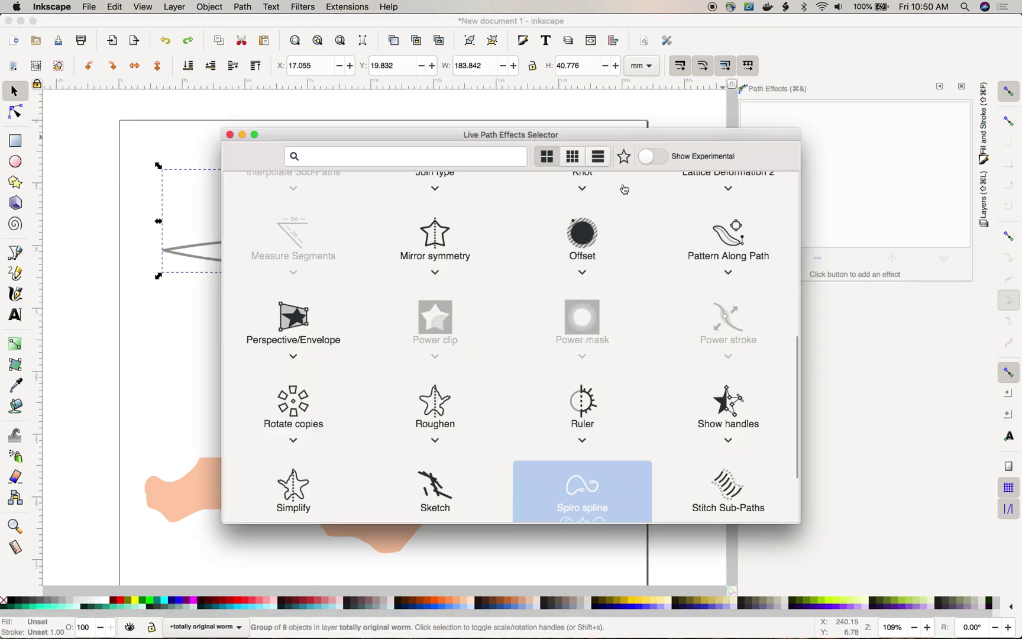
scroll(508, 296, "up", 10)
left_click(437, 213)
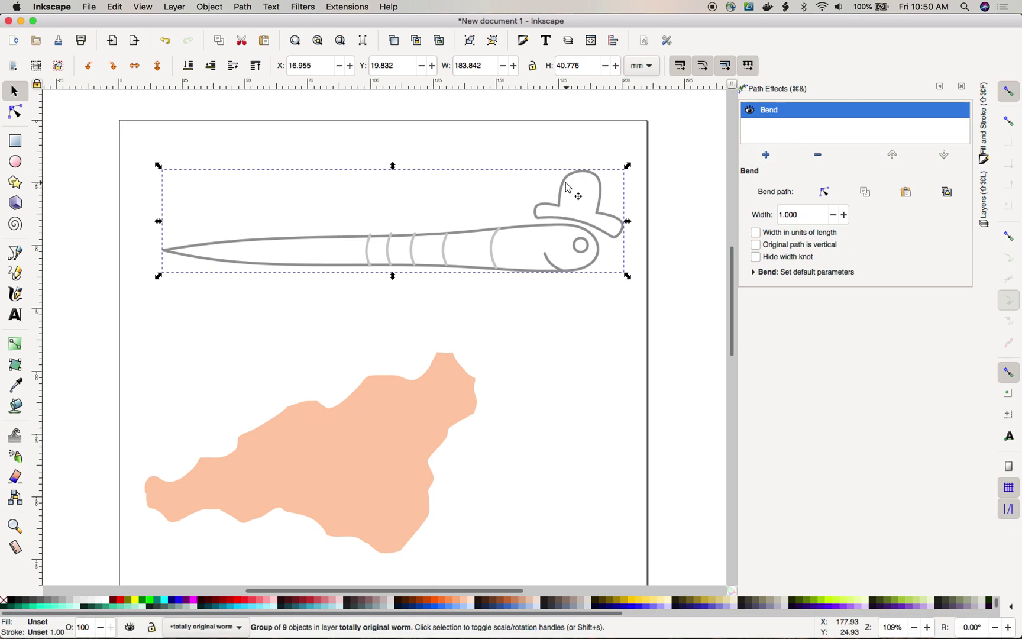
- Nudge the worm up, then duplicate it and lay the copy across the peach shape for bend editing
left_click_drag(567, 187, 567, 160)
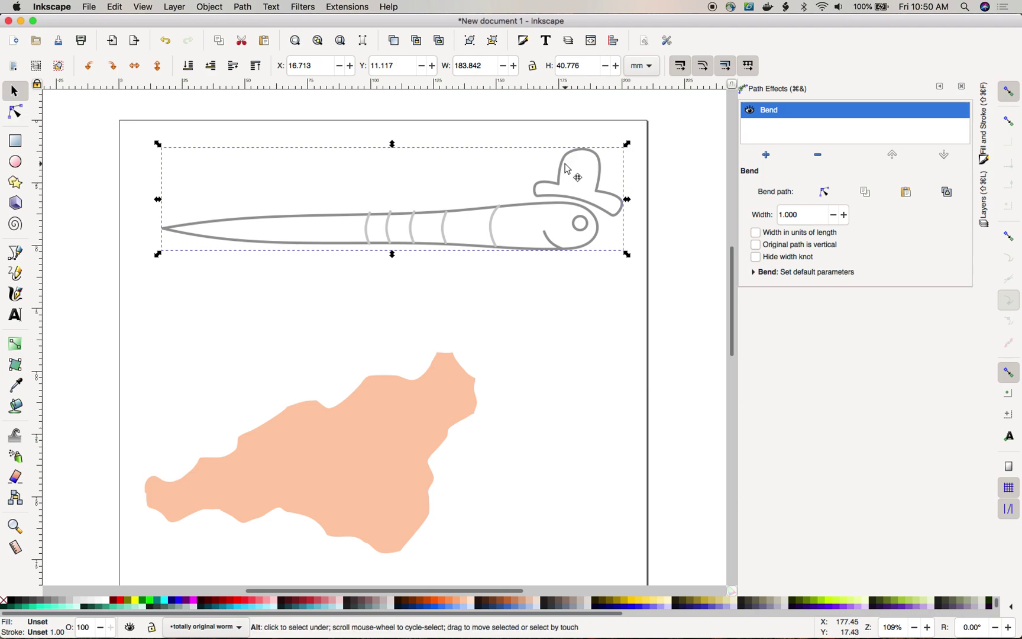
key("ctrl+d")
left_click_drag(565, 168, 552, 444)
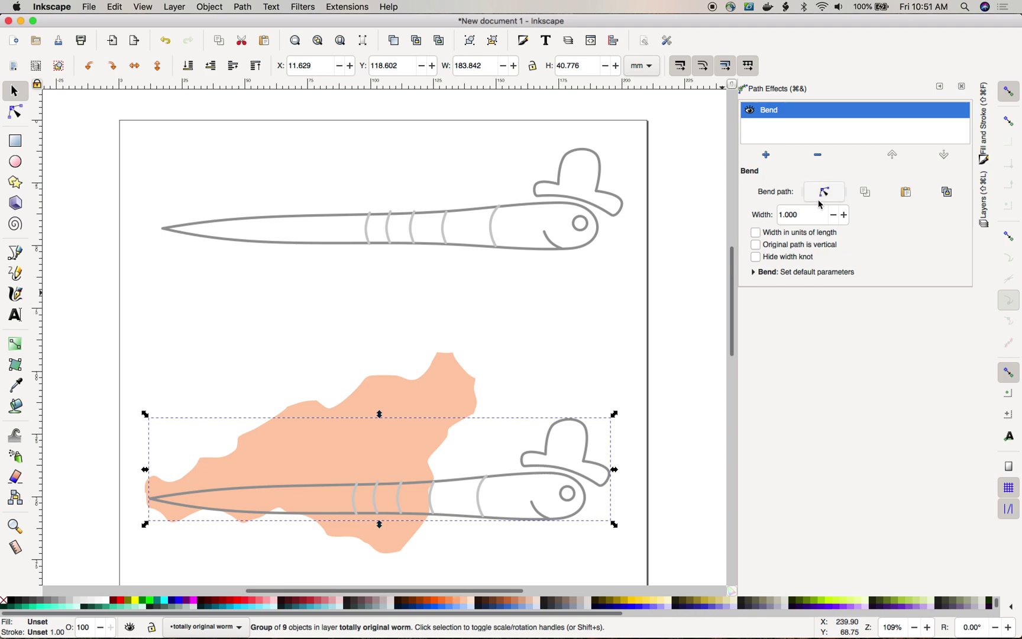
left_click(837, 200)
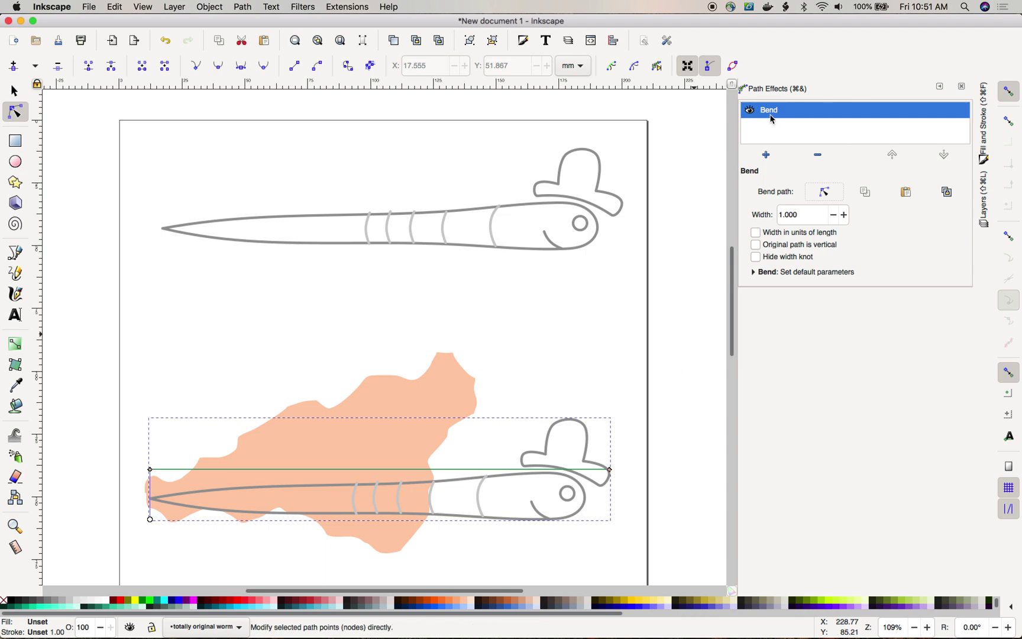
- Drag the bend path's right end node up-left so the worm runs diagonally across the shape
left_click(151, 469)
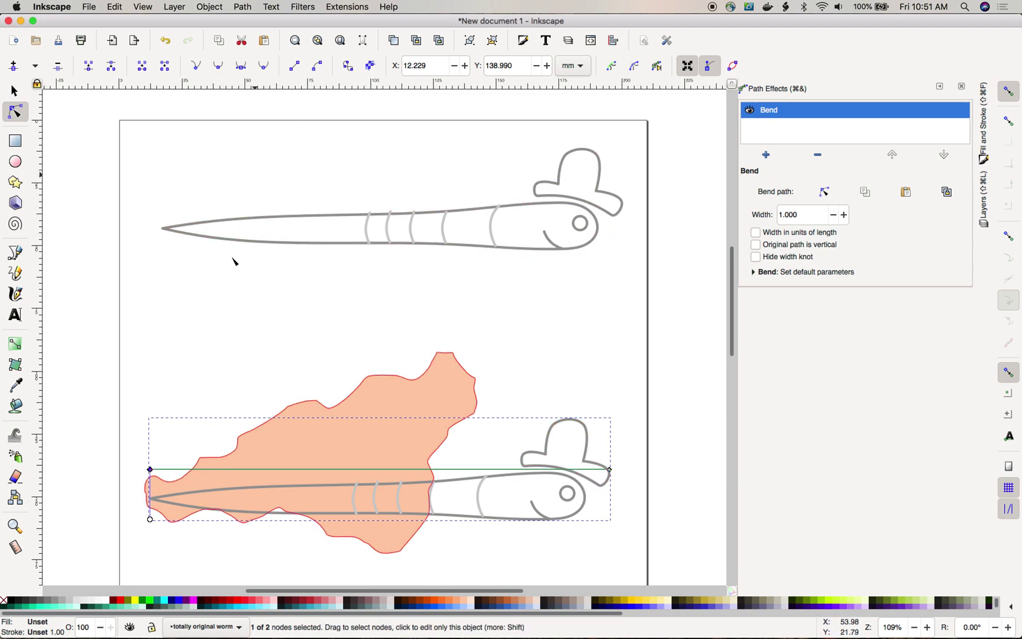
left_click(610, 470)
left_click_drag(610, 470, 469, 371)
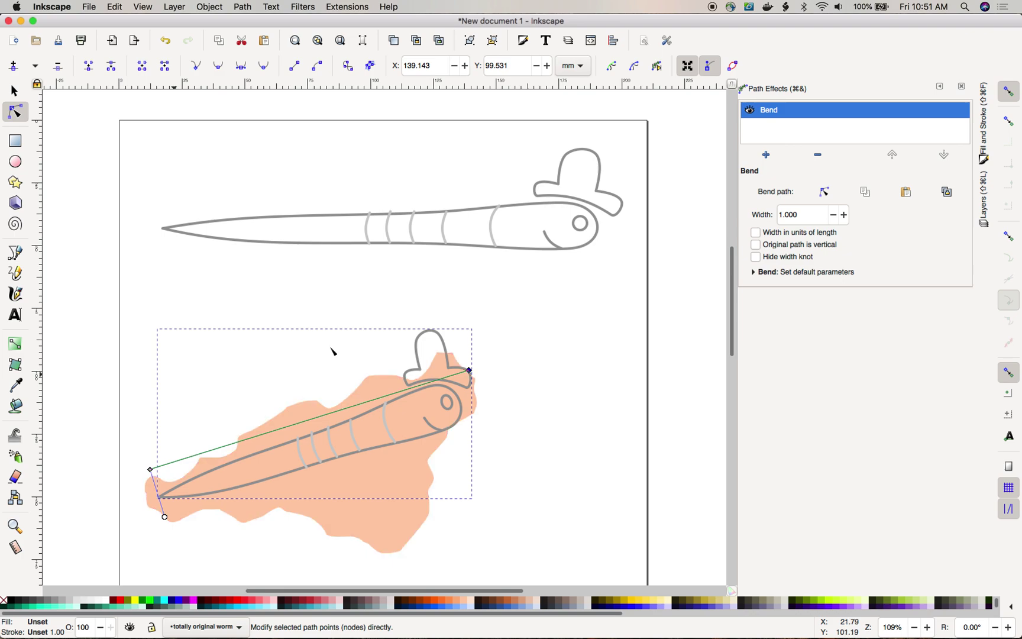
- Select both bend path end nodes and insert a new middle node between them
left_click(151, 471, "shift")
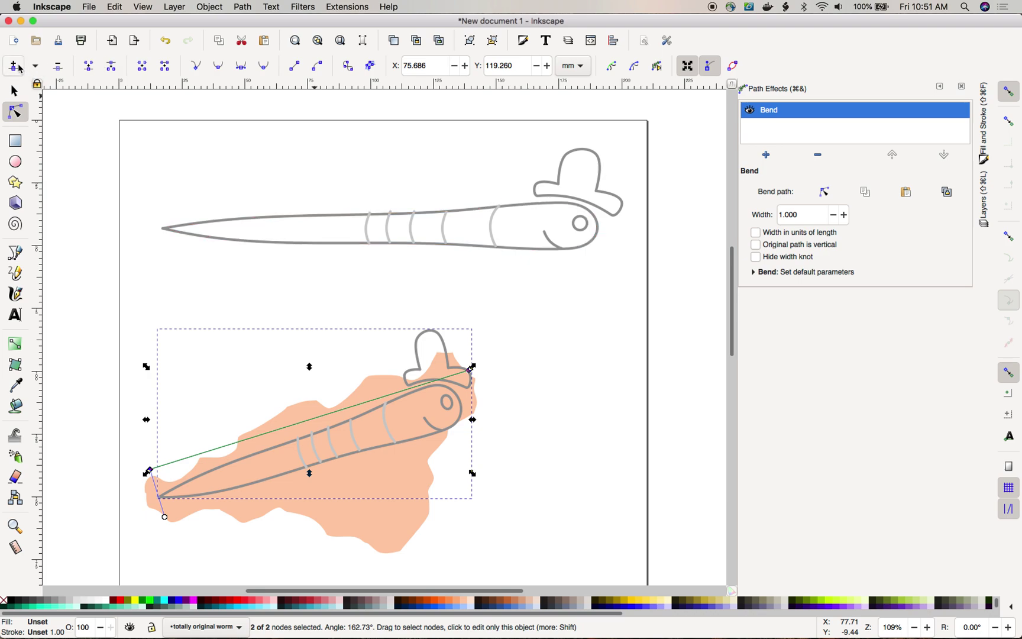
left_click(19, 69)
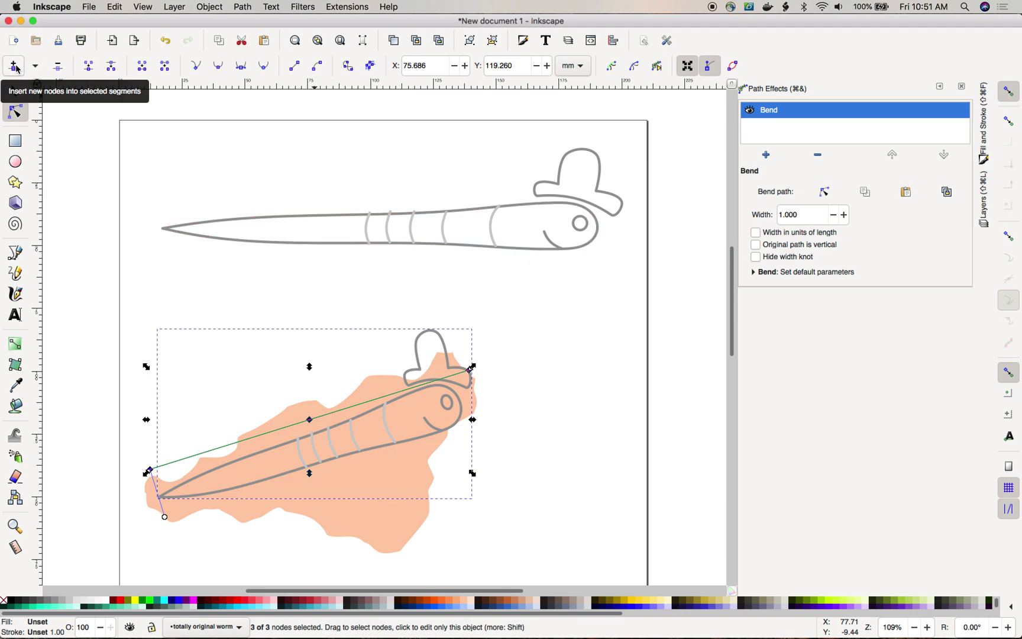
left_click(310, 419)
- Pull the middle node down, make it smooth, and adjust its handles so the worm curves
left_click_drag(309, 420, 341, 471)
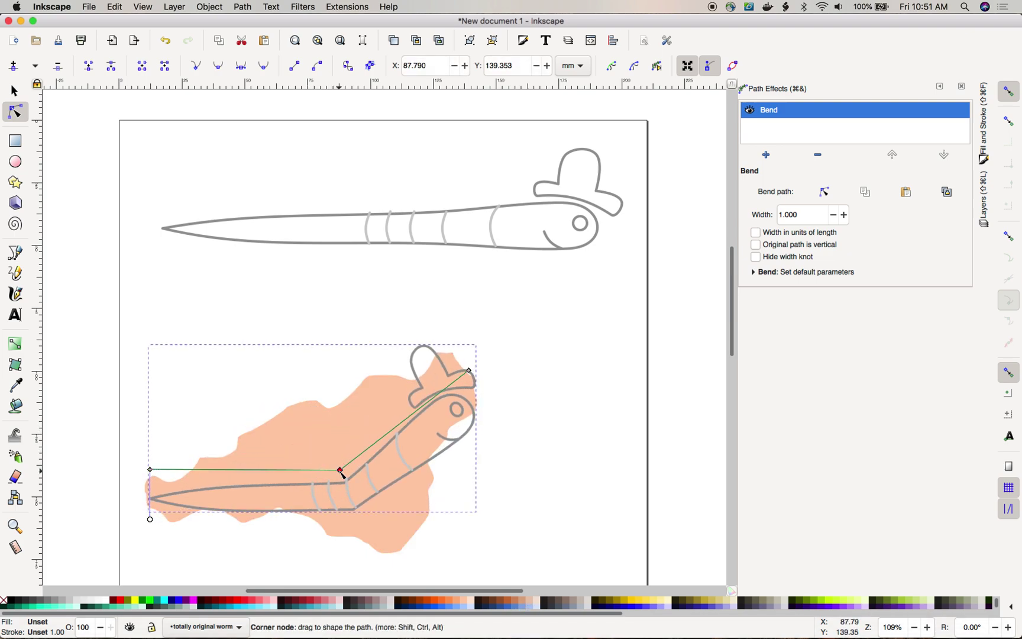
key("shift+a")
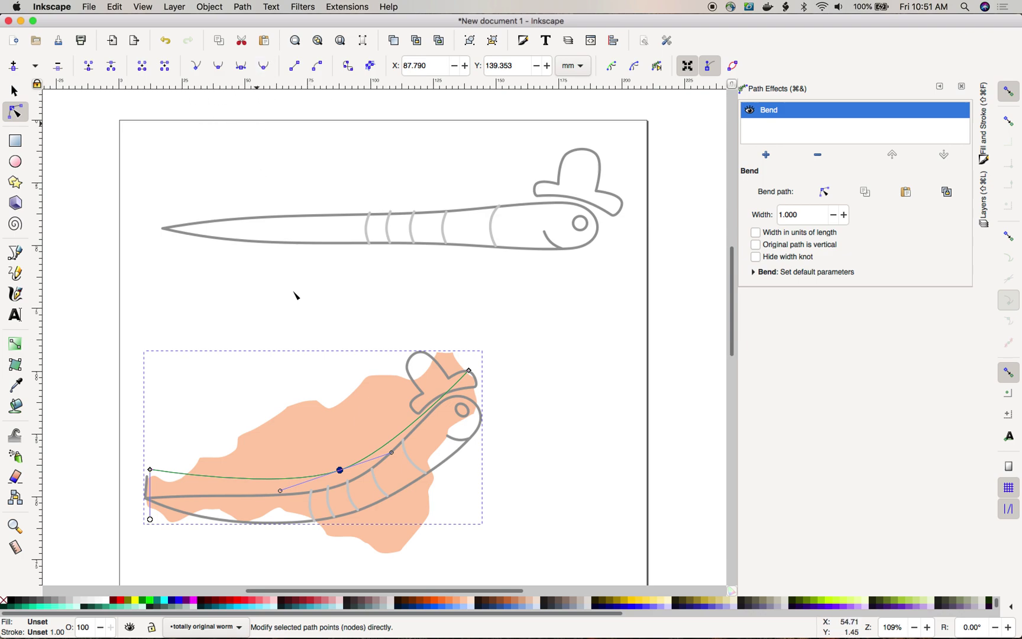
left_click_drag(392, 453, 412, 441)
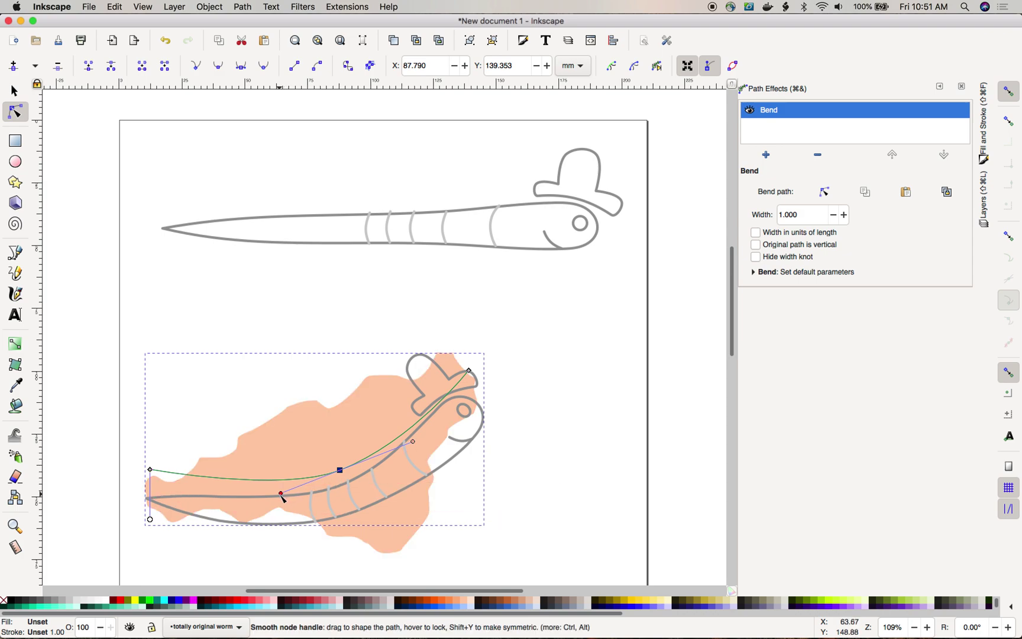
left_click_drag(279, 493, 263, 495)
left_click_drag(496, 332, 368, 445)
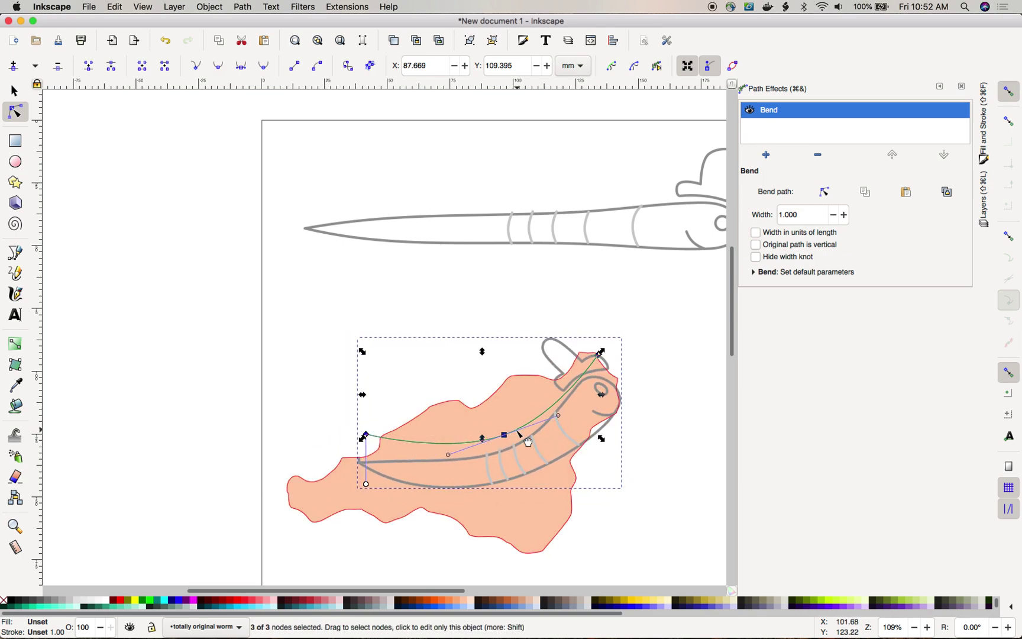
- Shift the curved worm onto the upper peach blank and slim its Bend width to 0.513
left_click_drag(505, 436, 471, 461)
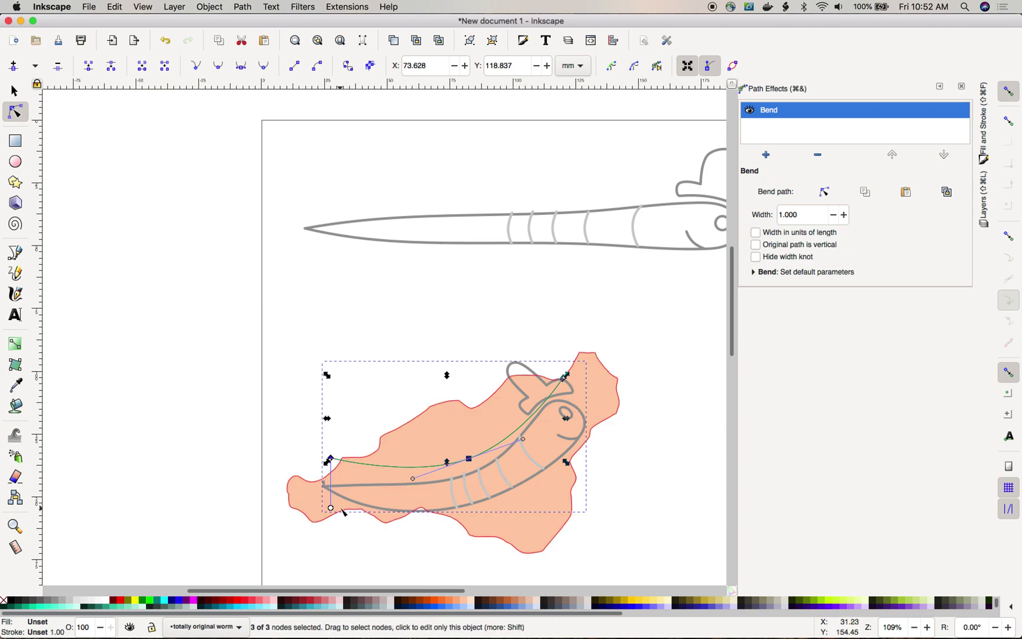
left_click_drag(331, 507, 377, 467)
left_click(395, 468)
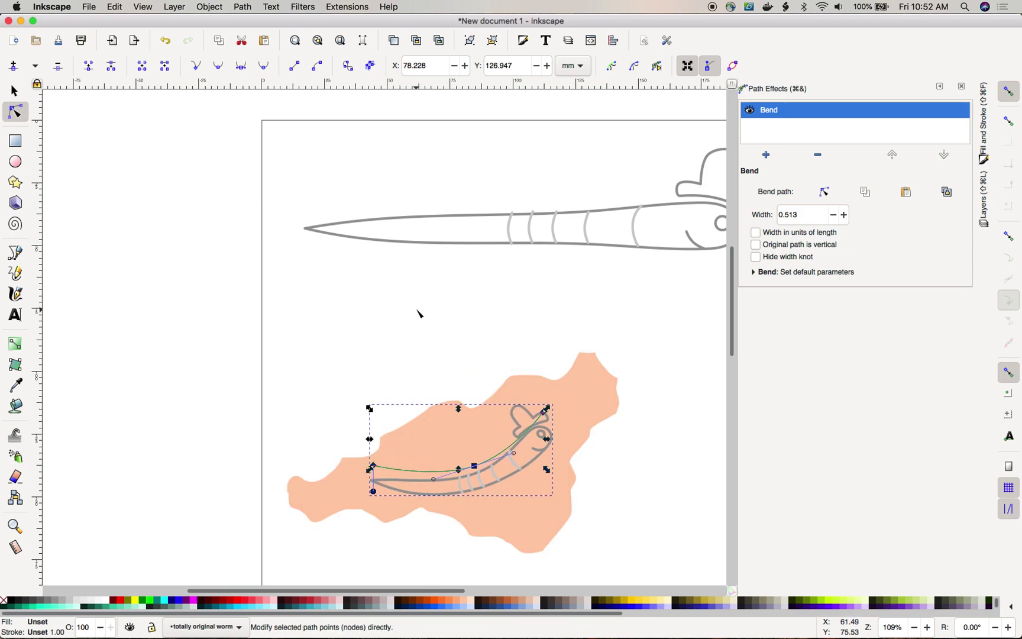
scroll(418, 313, "down", 8)
scroll(418, 314, "right", 4)
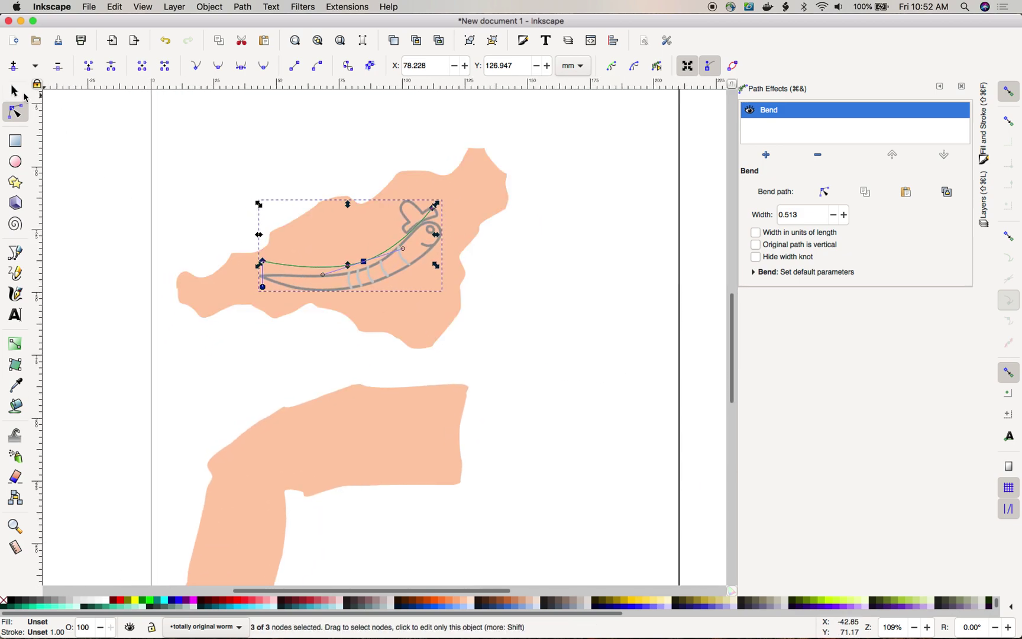
- Select the bent worm group and drop a copy onto the lower L-shaped peach blank
left_click(22, 93)
left_click(598, 216)
left_click(417, 239)
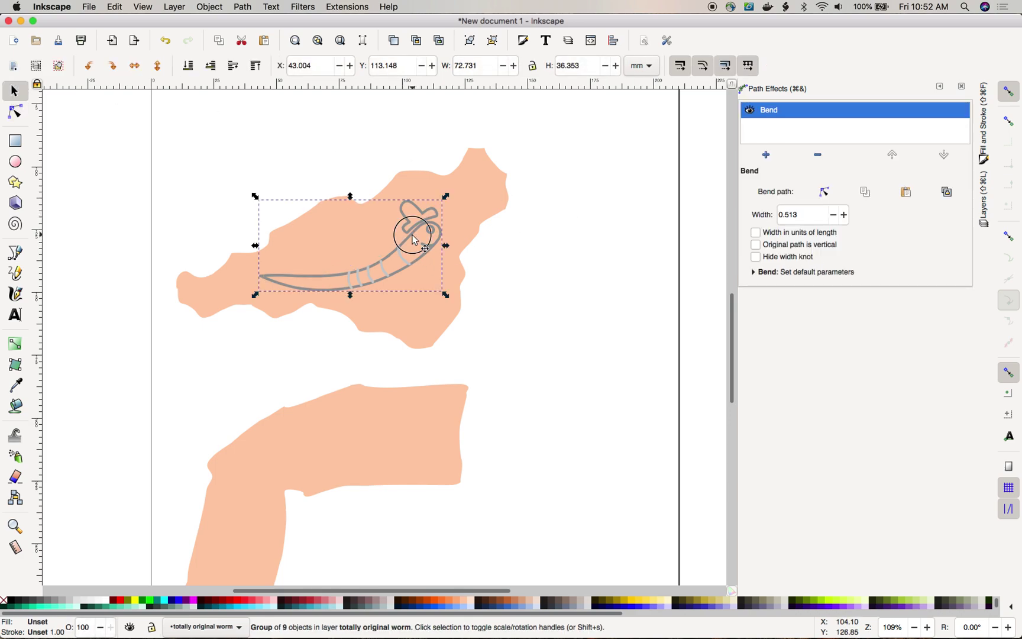
left_click_drag(414, 240, 385, 422)
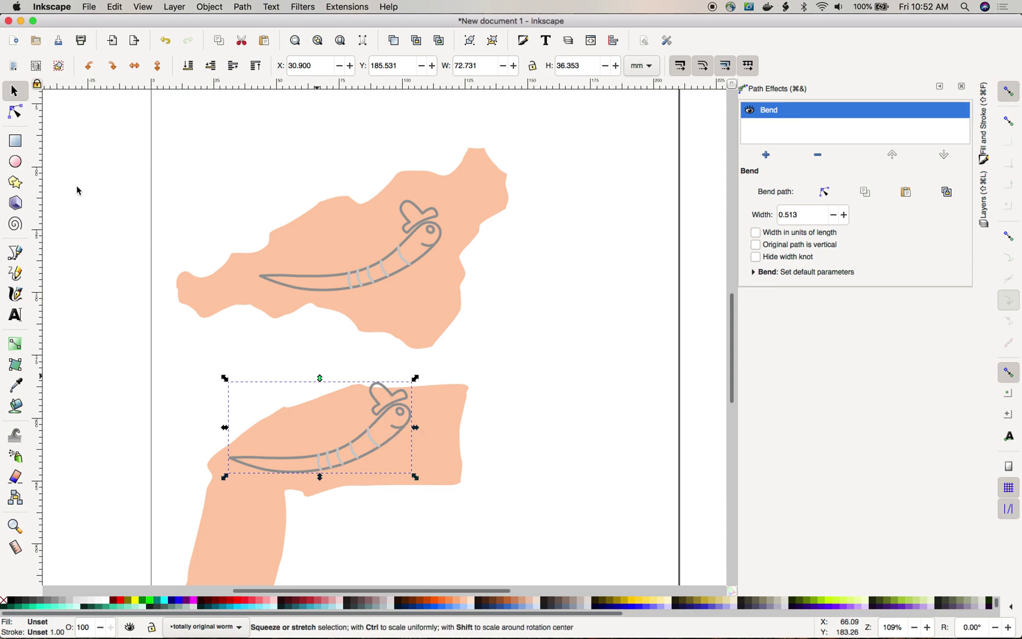
- Pull the copy's bend path tail down the lower arm and insert new nodes along it
left_click(22, 107)
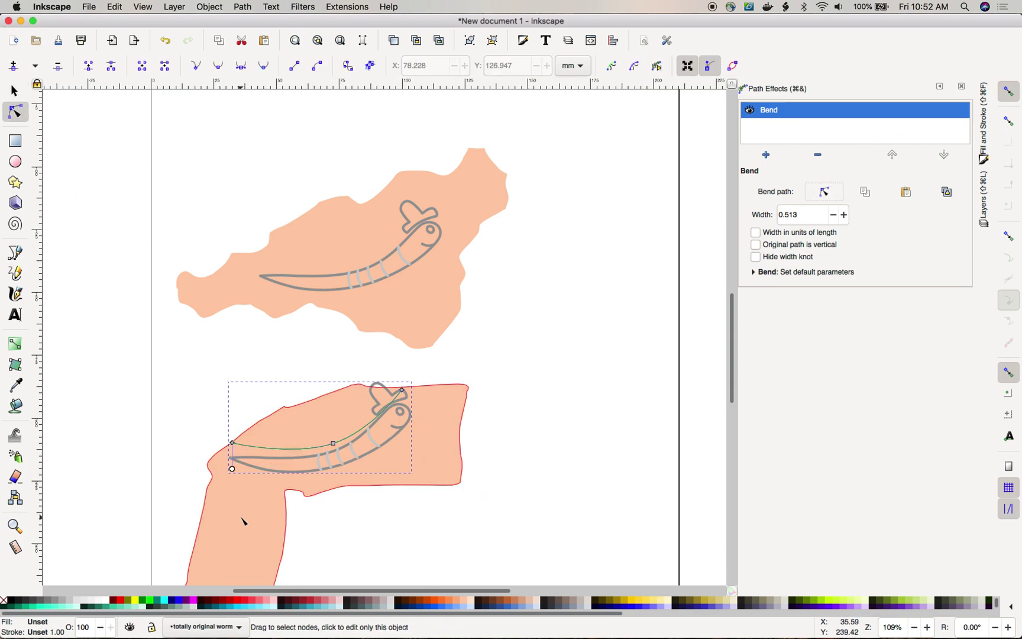
left_click_drag(233, 443, 220, 568)
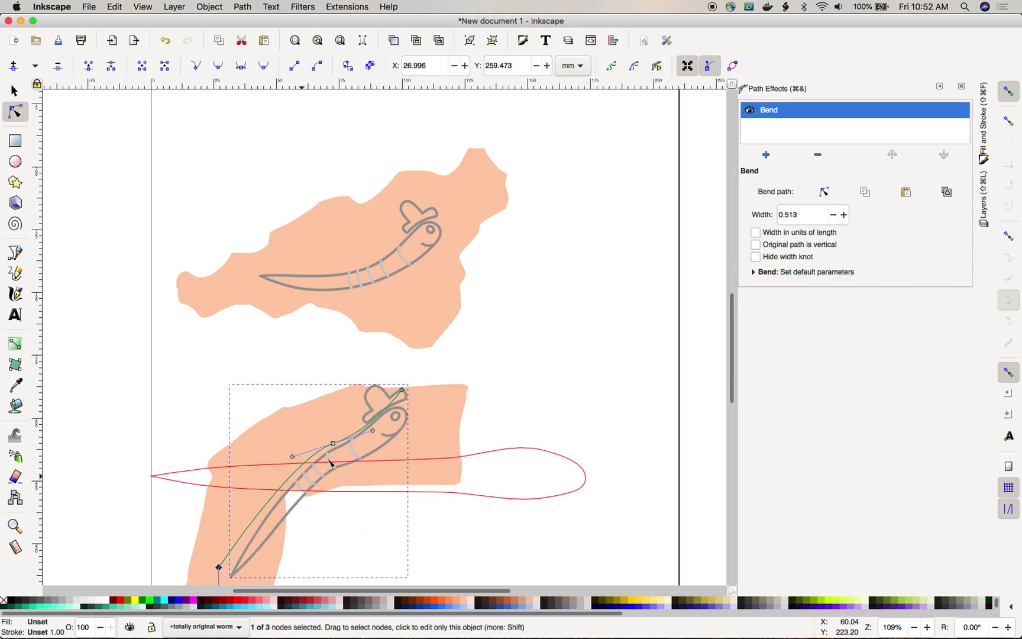
left_click(334, 444)
left_click(334, 444, "shift")
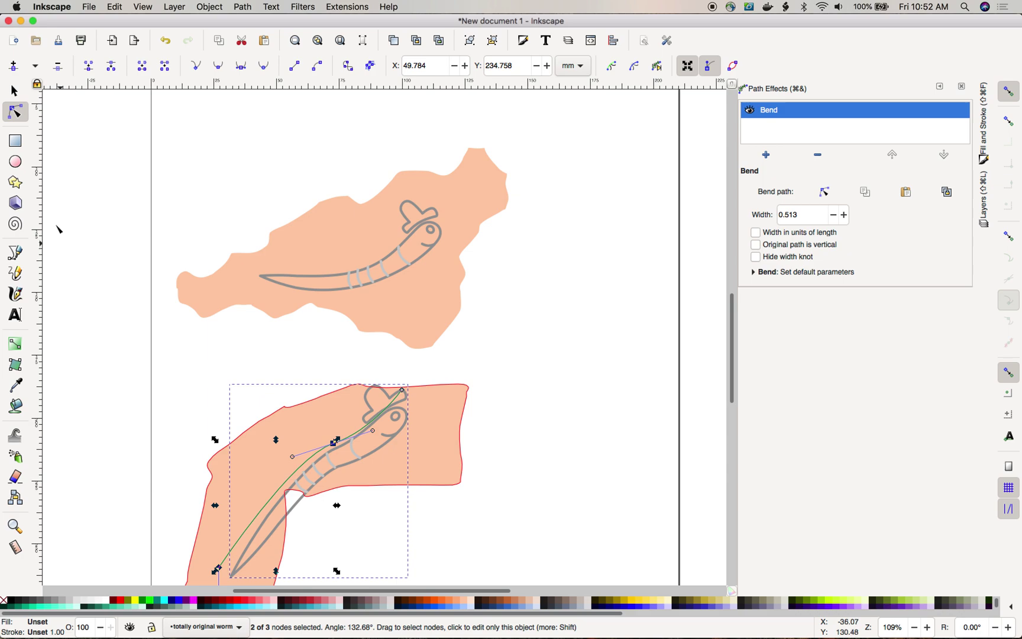
left_click(13, 67)
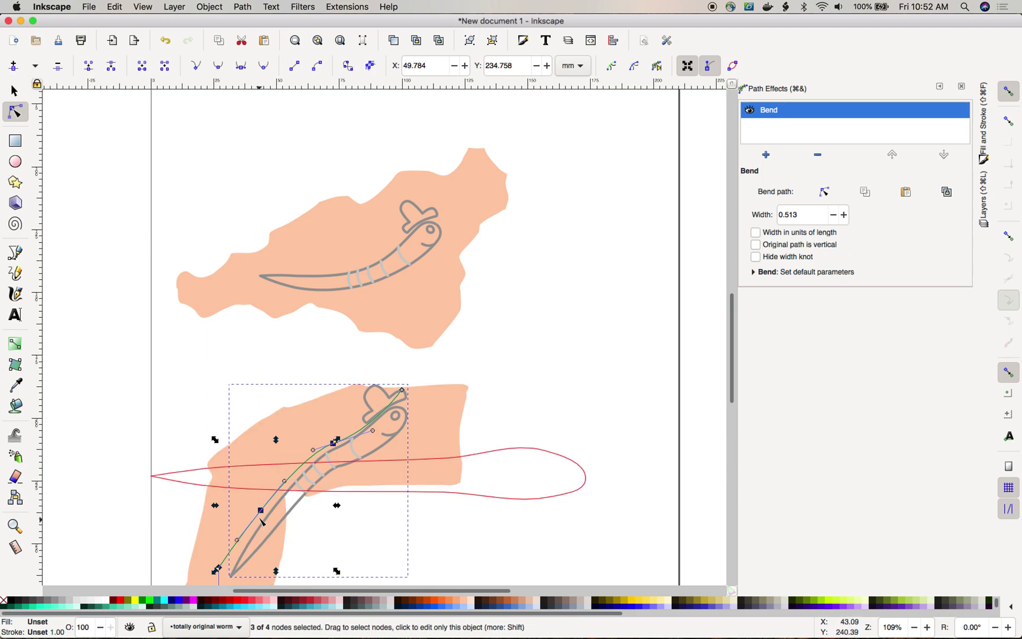
mouse_move(263, 513)
left_mouse_down()
mouse_move(251, 498)
mouse_move(254, 515)
left_mouse_up()
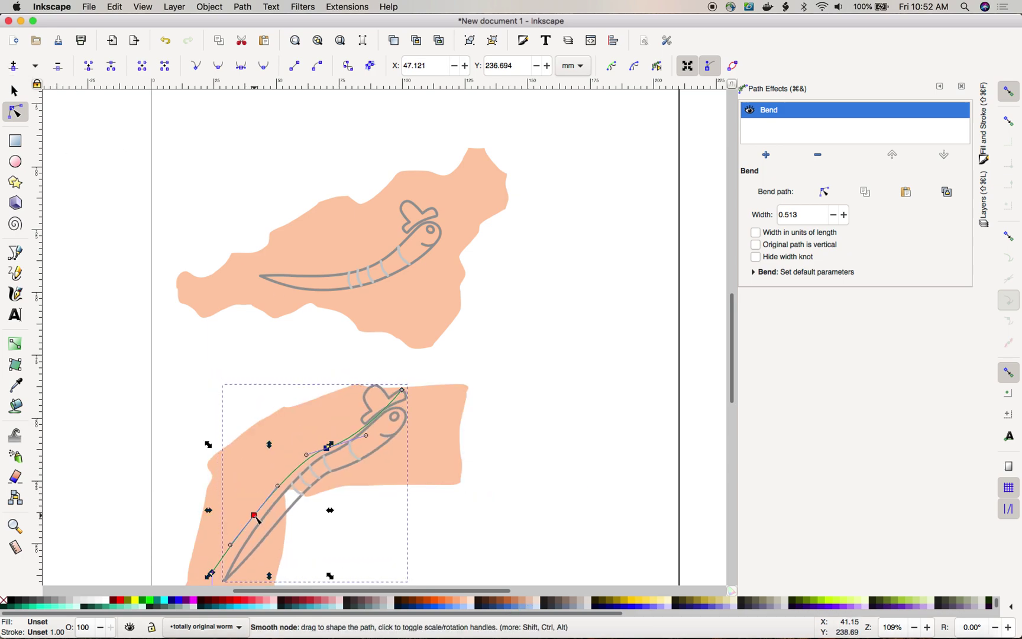
- Reposition the bend nodes and curve handles so the worm follows the L-shape, then deselect
left_click(327, 448)
left_click(420, 522)
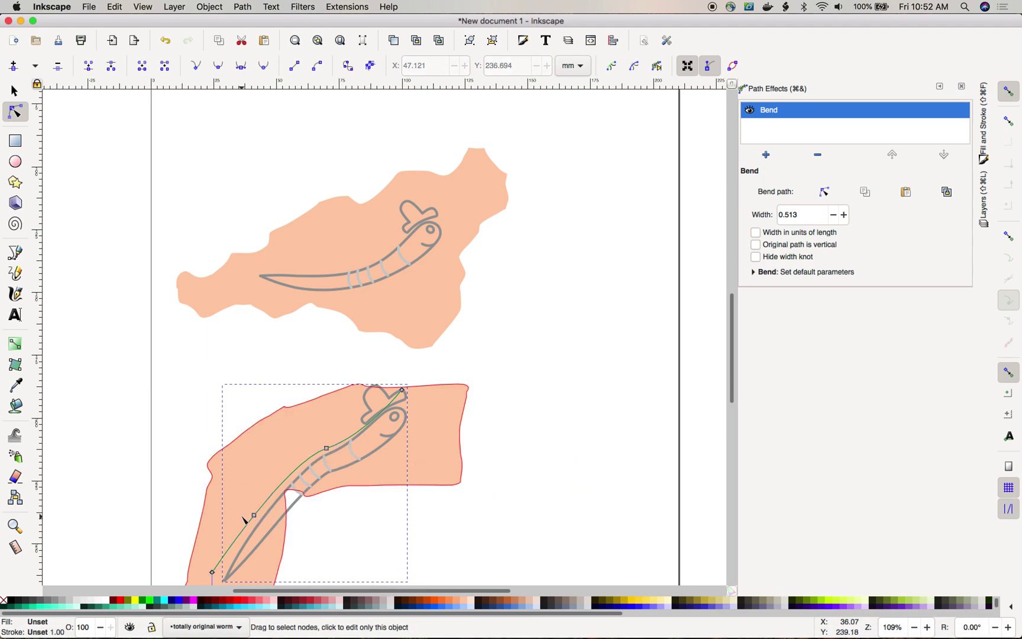
left_click(255, 514)
left_click_drag(255, 514, 270, 442)
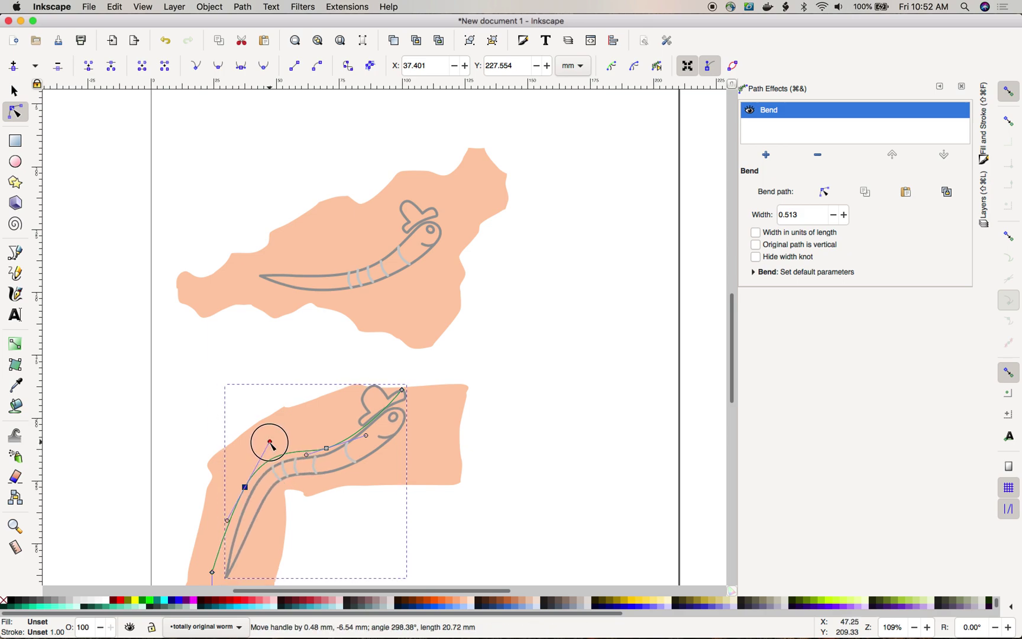
left_click_drag(403, 391, 424, 407)
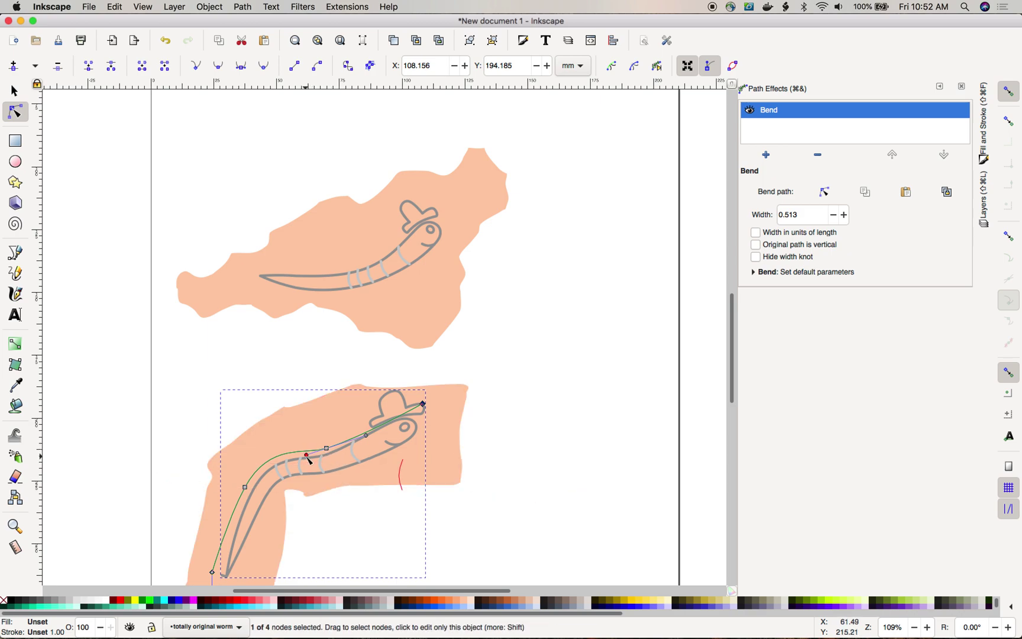
left_click_drag(297, 462, 362, 451)
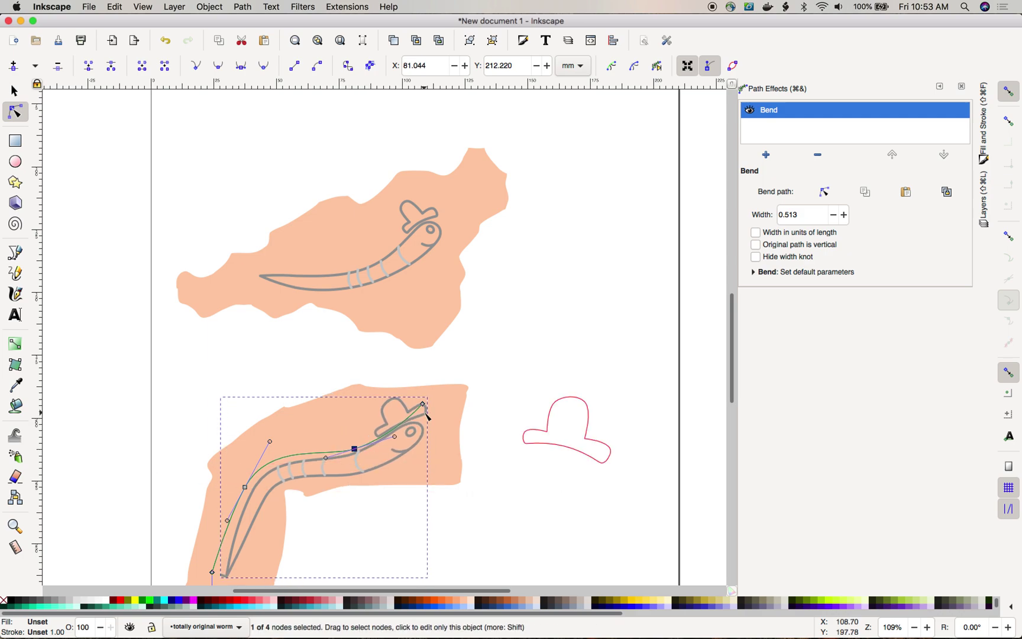
left_click_drag(423, 404, 416, 400)
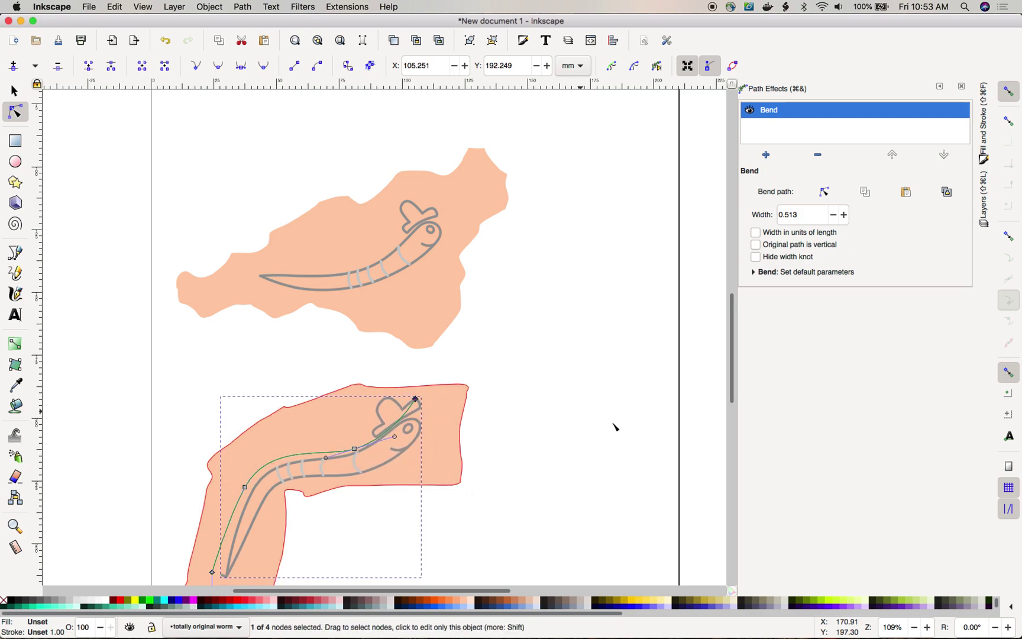
scroll(614, 424, "down", 3)
scroll(613, 425, "left", 3)
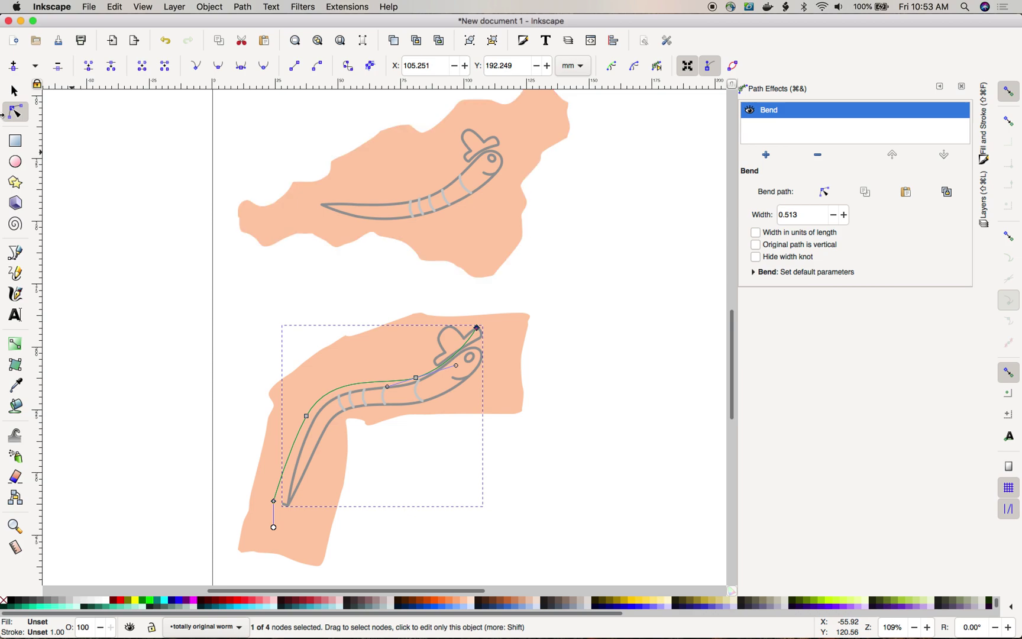
left_click(13, 91)
left_click(568, 286)
- Select the lower worm and drag its Bend width knot to make it thicker
scroll(568, 286, "up", 5)
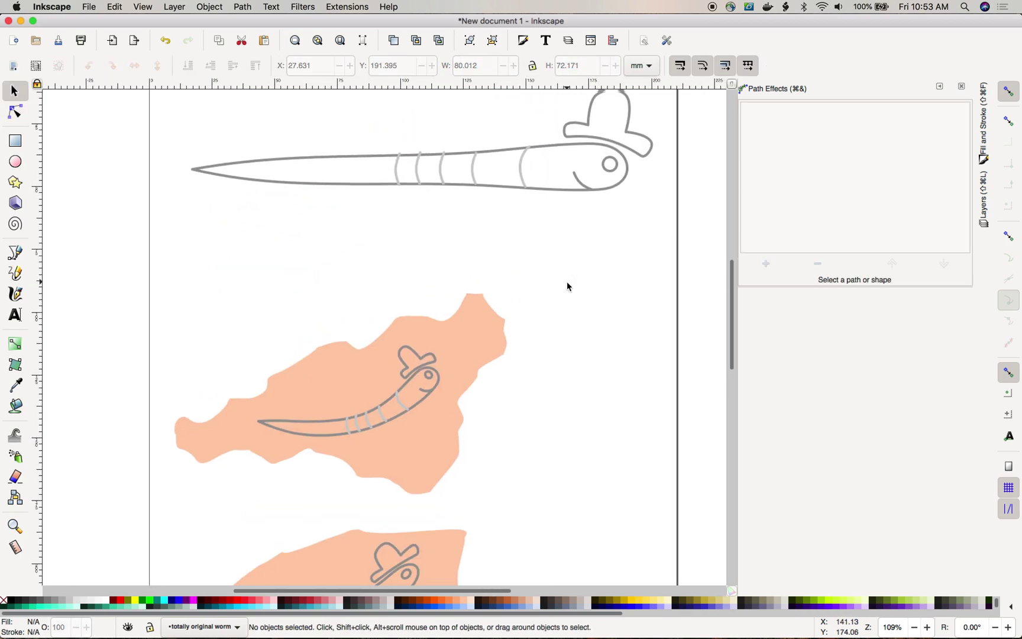
scroll(567, 286, "down", 5)
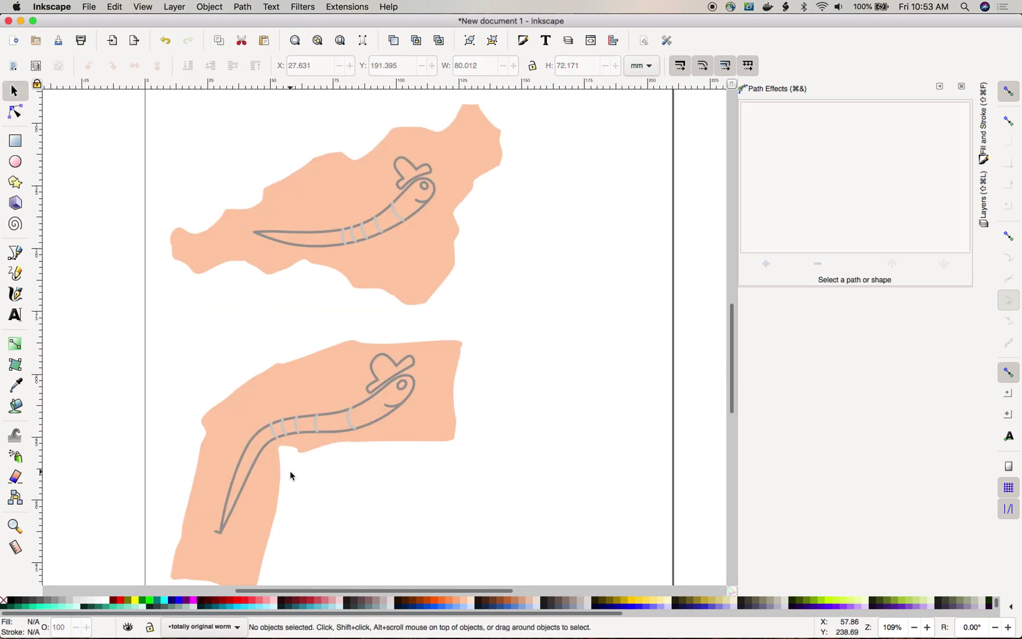
scroll(498, 321, "down", 2)
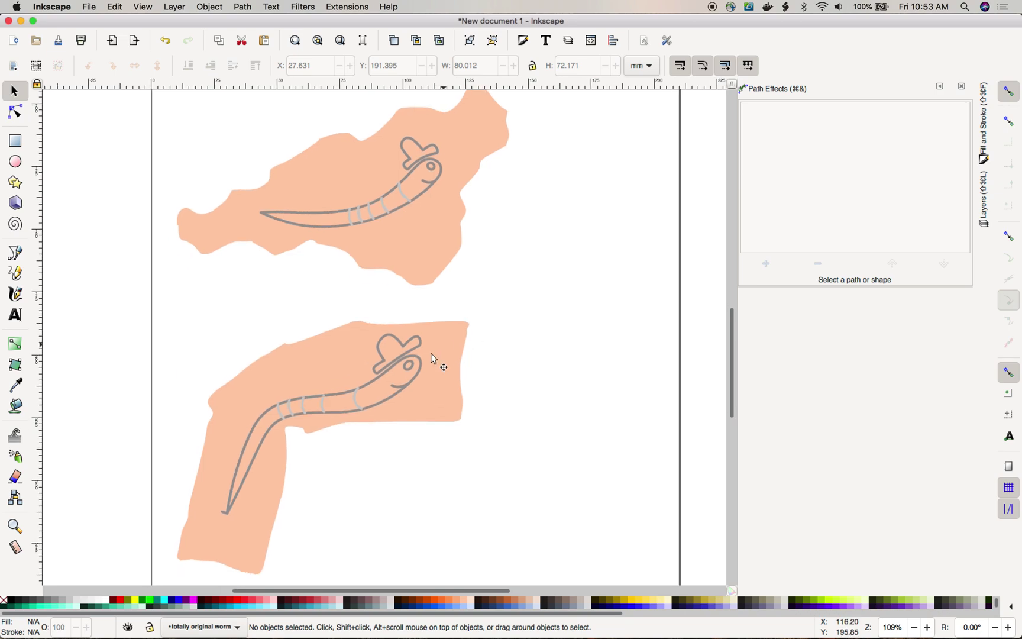
left_click(404, 357)
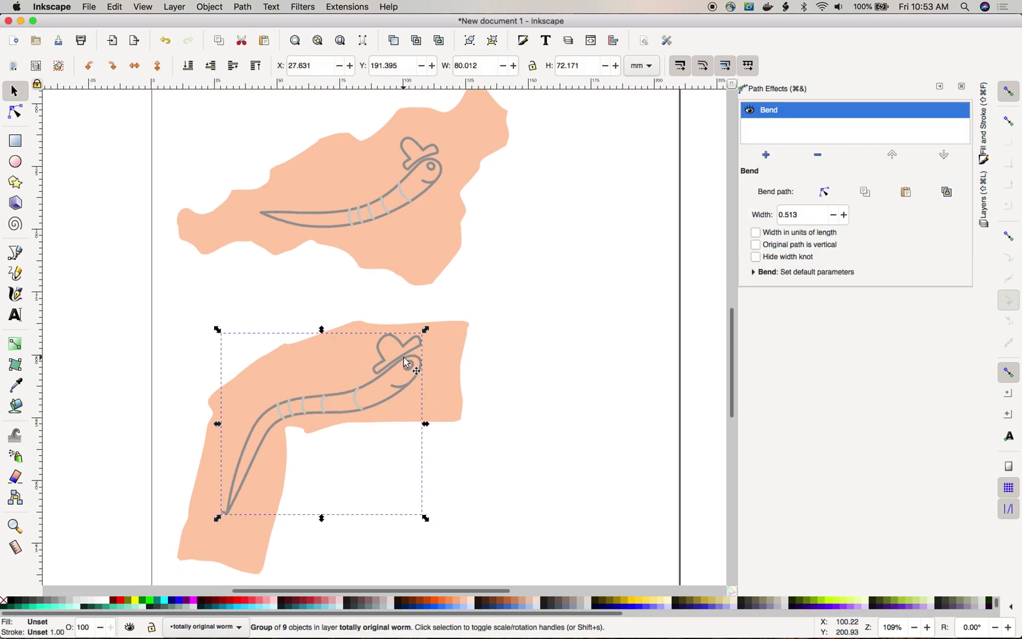
left_click(812, 198)
left_click_drag(216, 539, 216, 553)
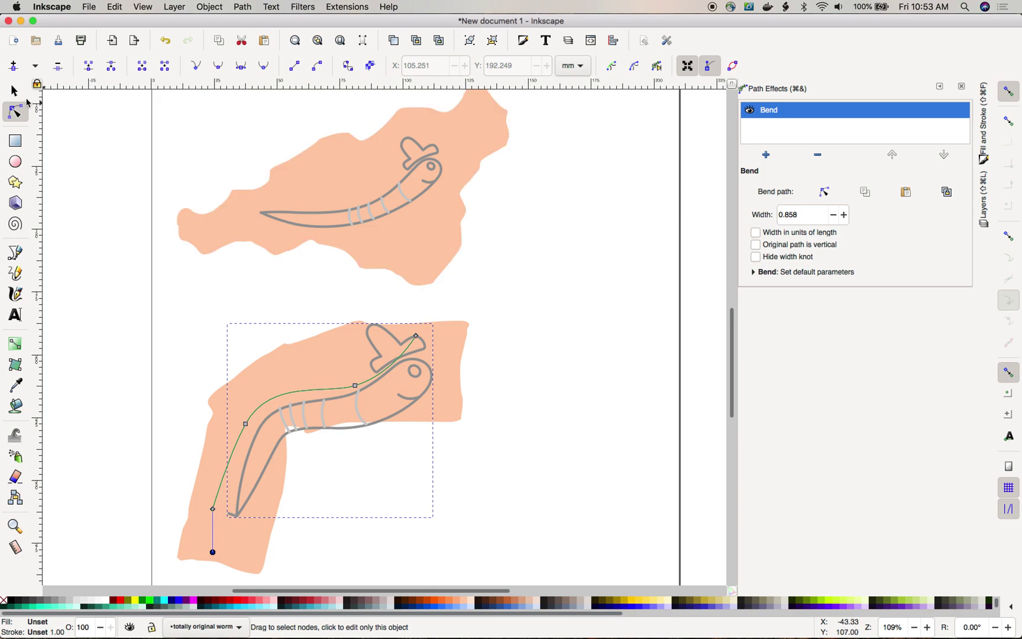
- Move the worm up-left, scale it down slightly, and set its Bend width to 0.764
left_click(14, 91)
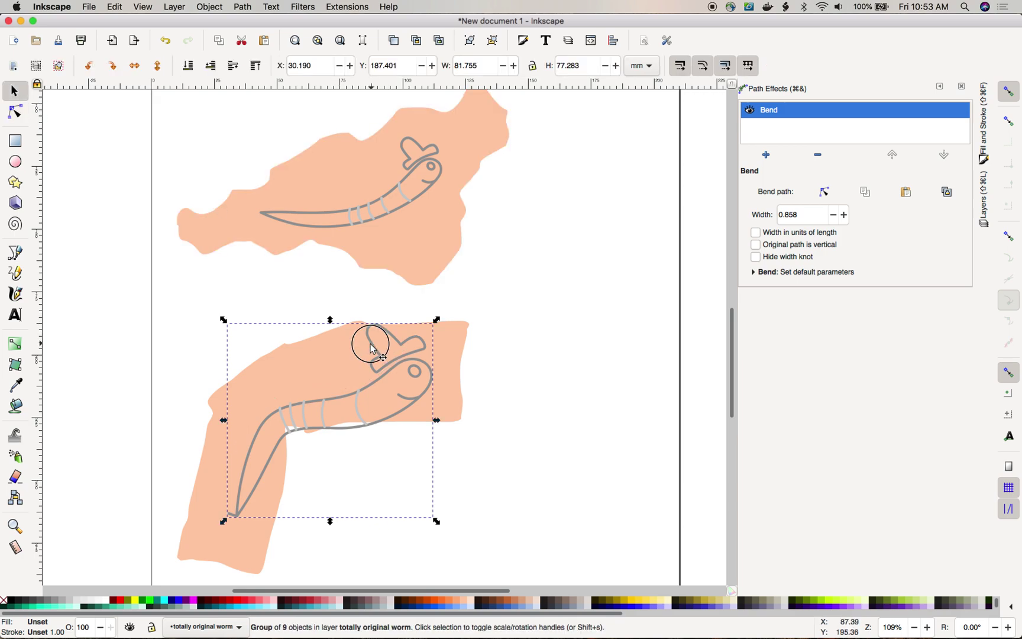
left_click_drag(370, 343, 357, 336)
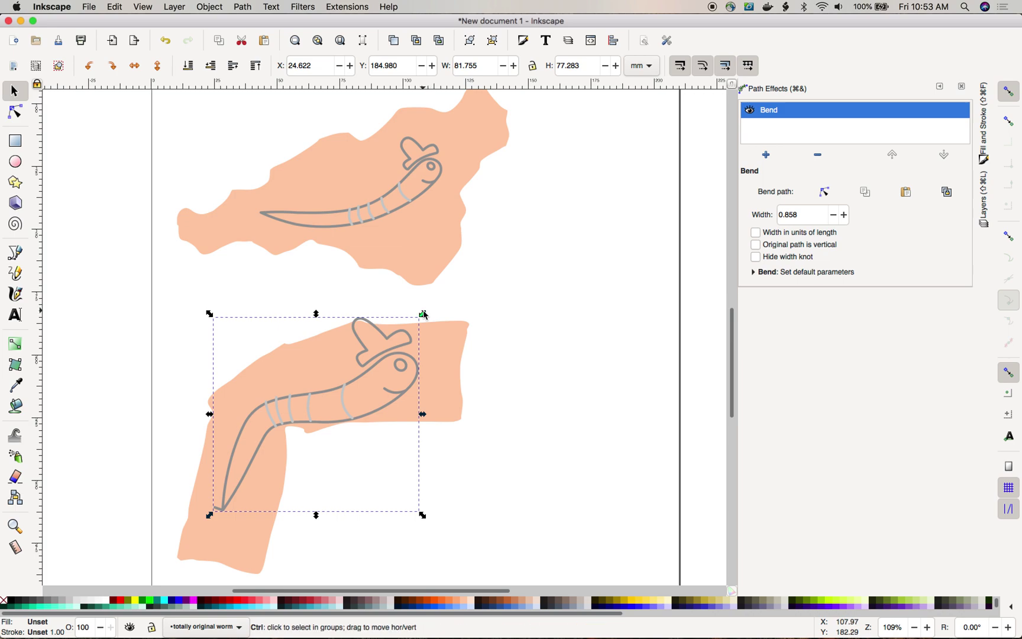
left_click_drag(421, 317, 369, 340)
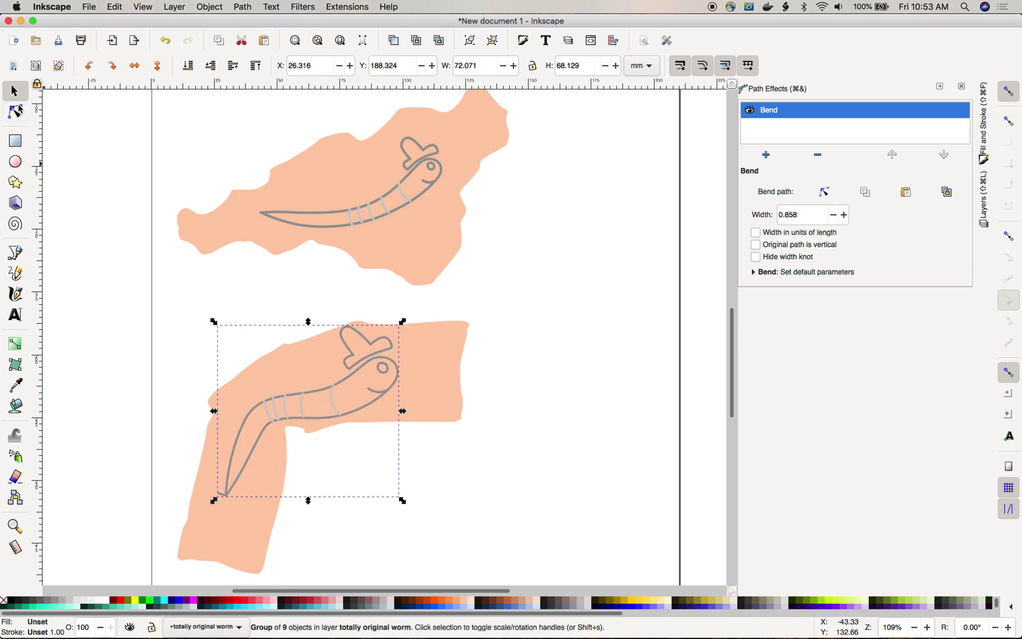
left_click(16, 112)
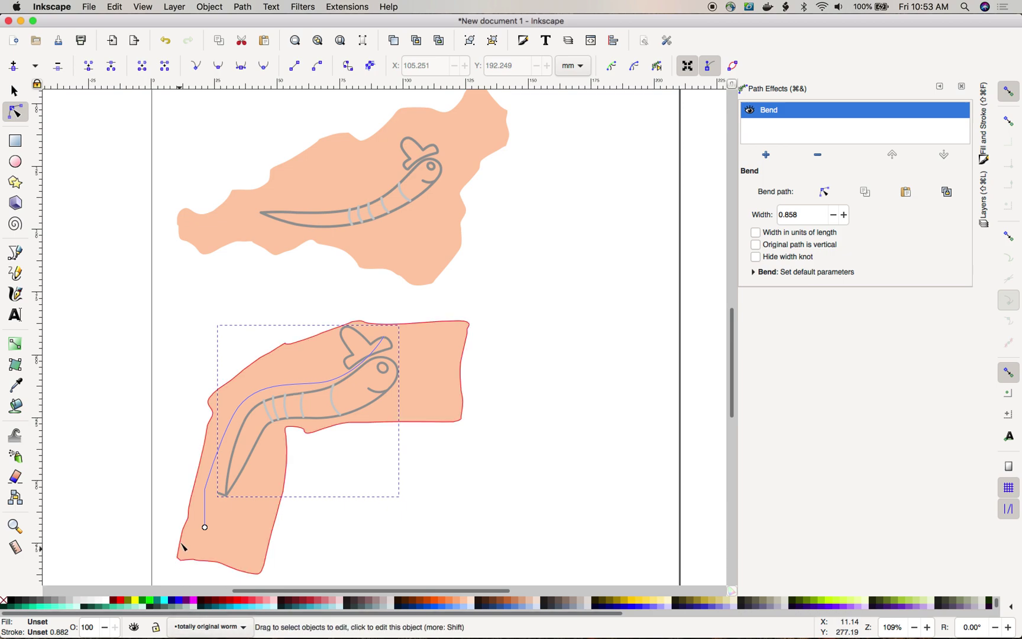
left_click_drag(206, 528, 207, 525)
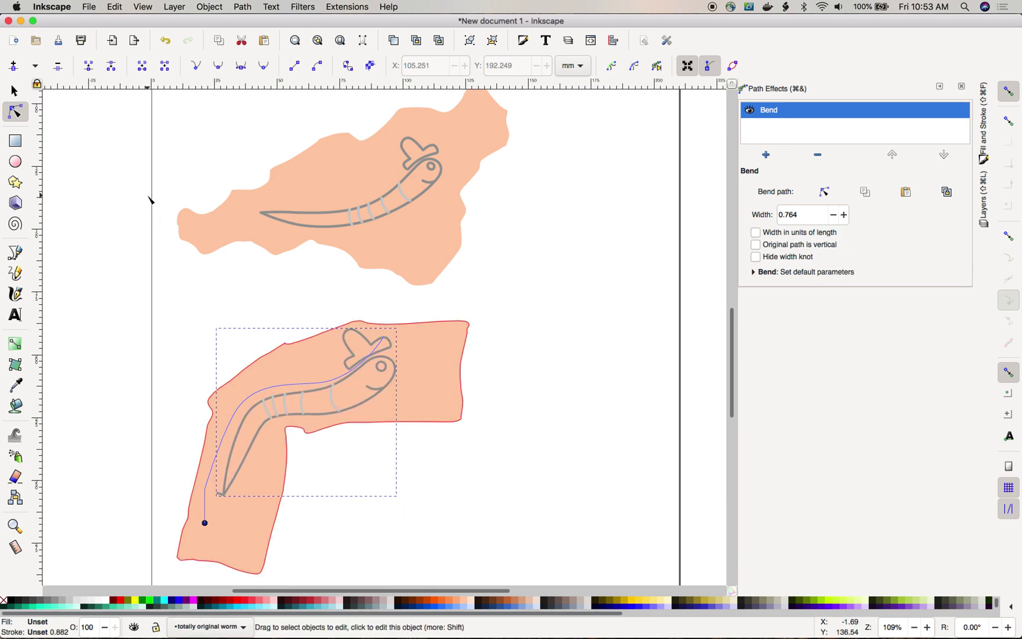
left_click(21, 93)
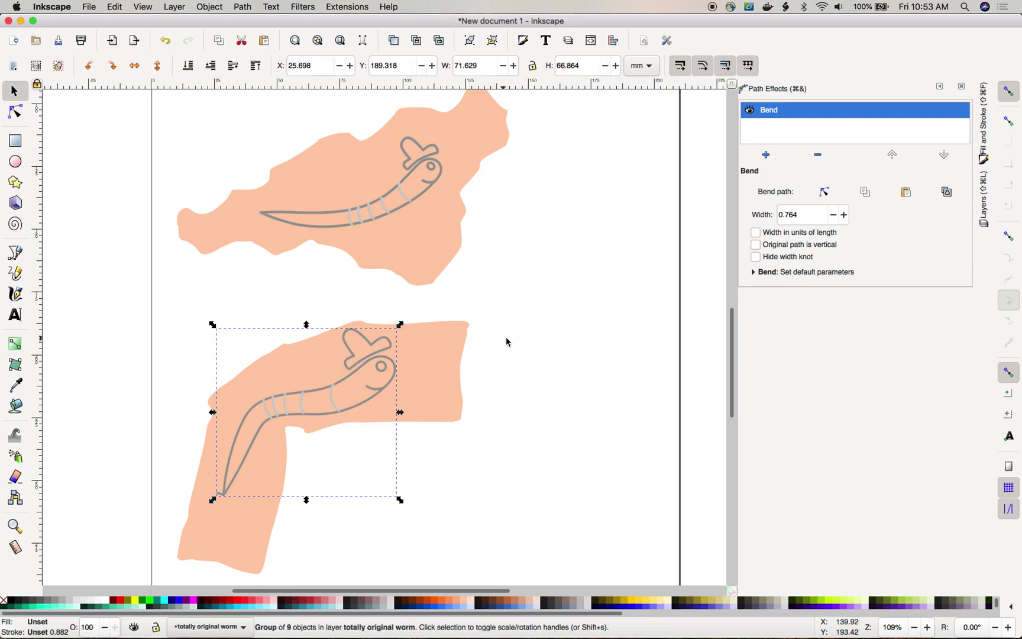